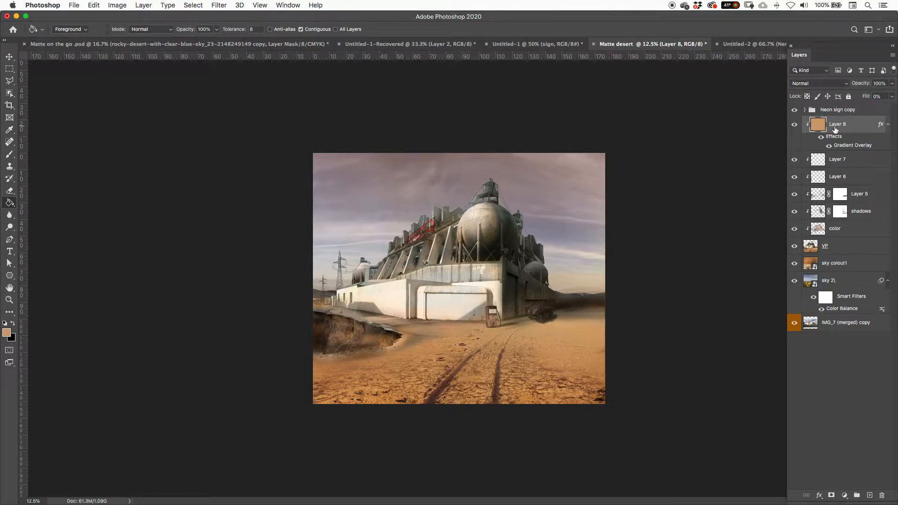
# Step: Group the layers from Layer 8 down to VP into a single layer group
pyautogui.keyDown('shift'); pyautogui.click(837, 247); pyautogui.keyUp('shift')
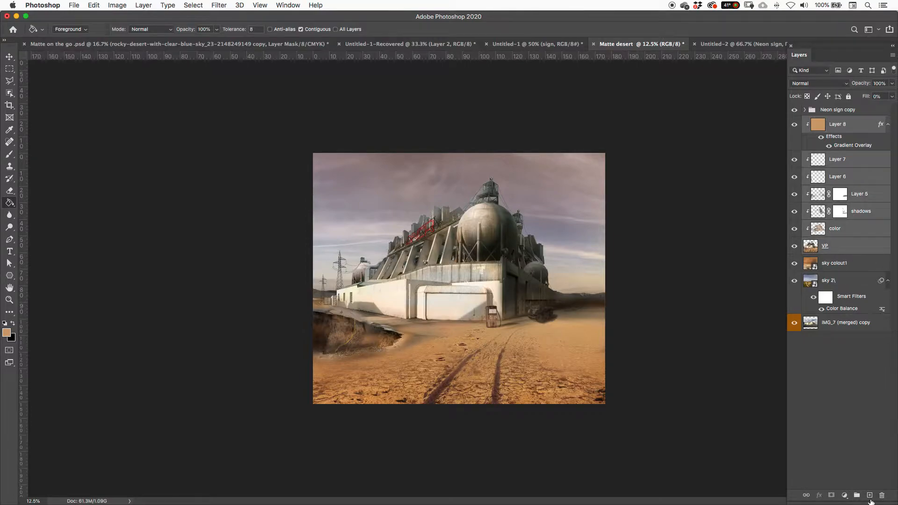
pyautogui.click(857, 495)
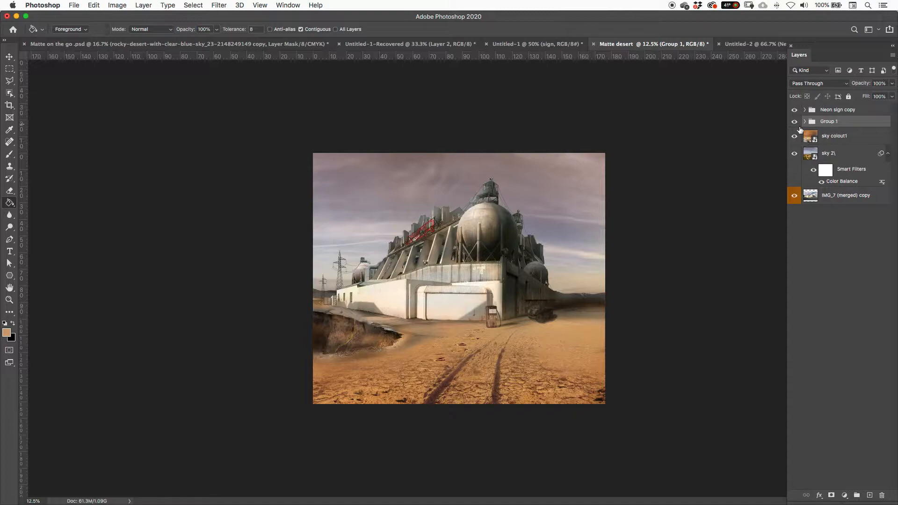
# Step: Toggle the visibility of the sky colout1, sky 2 and IMG_7 (merged) copy layers to examine each one's contribution to the scene
pyautogui.click(795, 154)
pyautogui.click(795, 154)
pyautogui.click(794, 136)
pyautogui.click(795, 136)
pyautogui.click(794, 136)
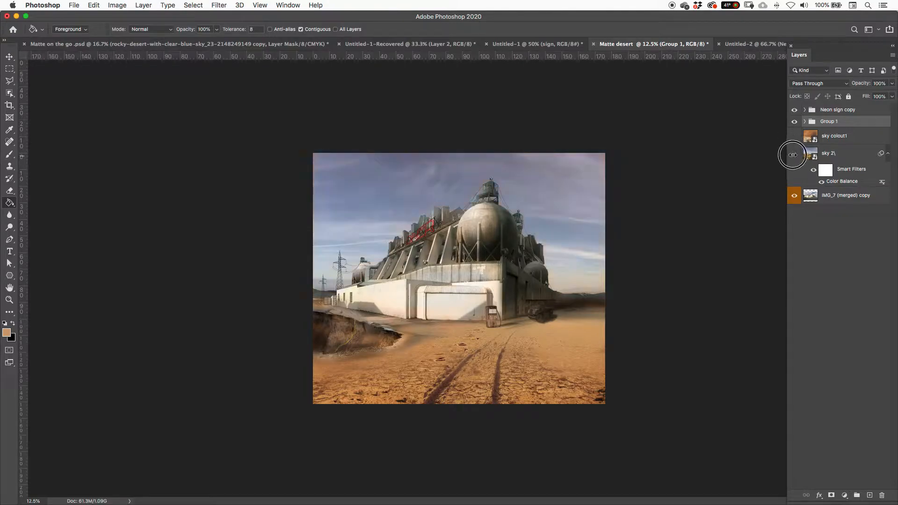
pyautogui.click(794, 153)
pyautogui.click(794, 195)
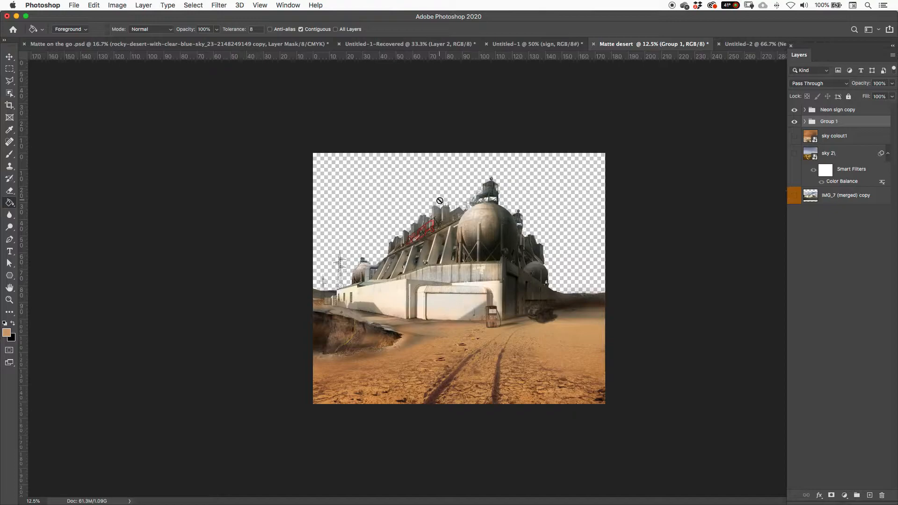
pyautogui.click(795, 195)
pyautogui.click(795, 154)
pyautogui.click(794, 136)
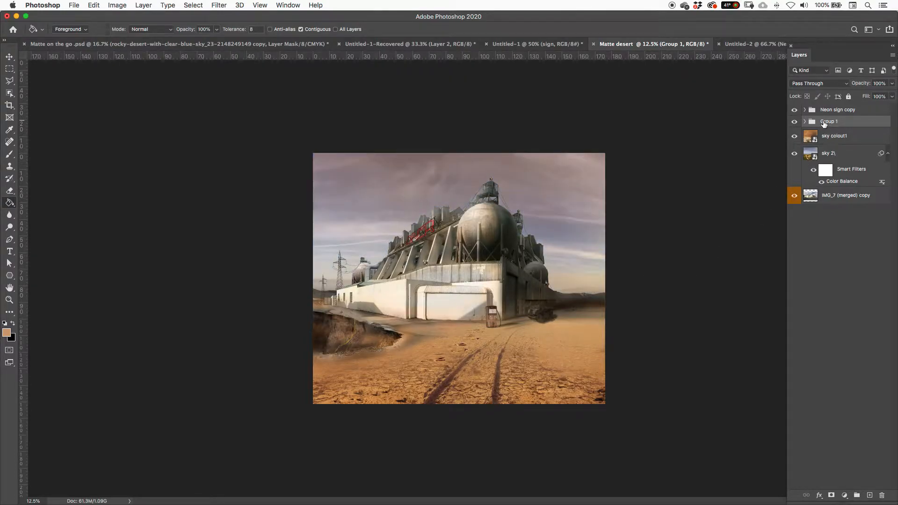
# Step: Toggle the visibility of Group 1 and Neon sign copy and expand both groups to examine their contents
pyautogui.click(794, 121)
pyautogui.click(794, 122)
pyautogui.click(838, 109)
pyautogui.click(795, 110)
pyautogui.click(795, 111)
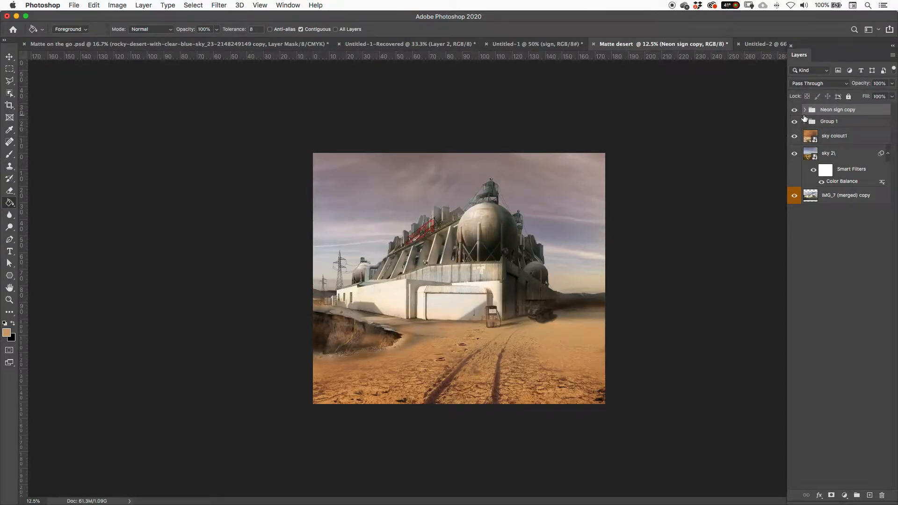
pyautogui.click(805, 110)
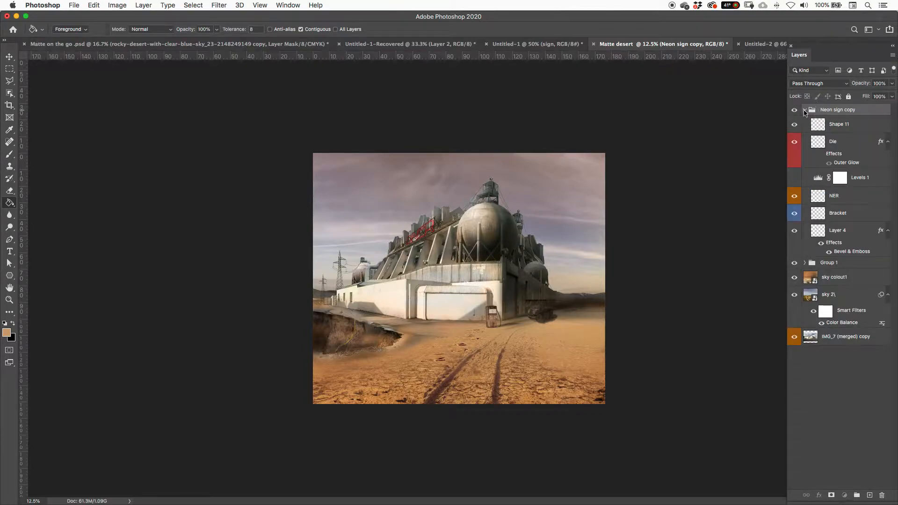
pyautogui.click(805, 110)
pyautogui.click(805, 122)
pyautogui.click(806, 122)
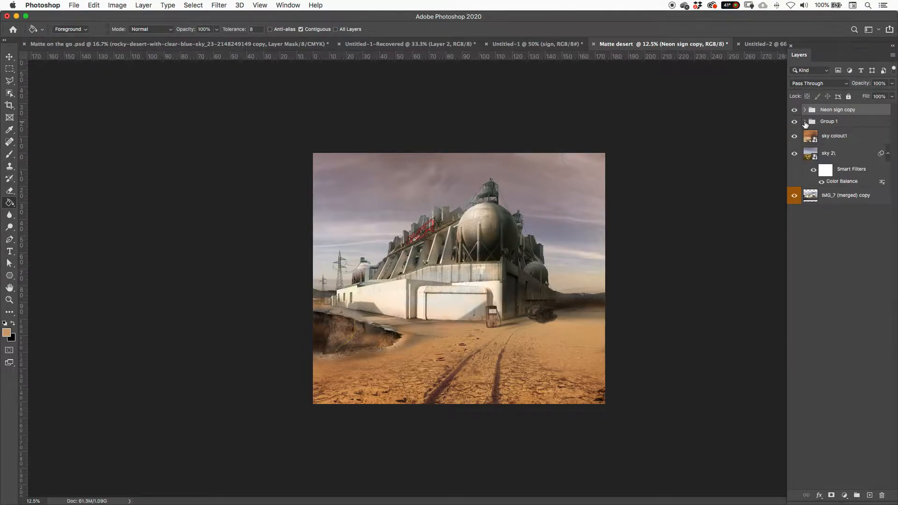
# Step: Merge Group 1 into a single layer
pyautogui.click(834, 124)
pyautogui.rightClick(852, 122)
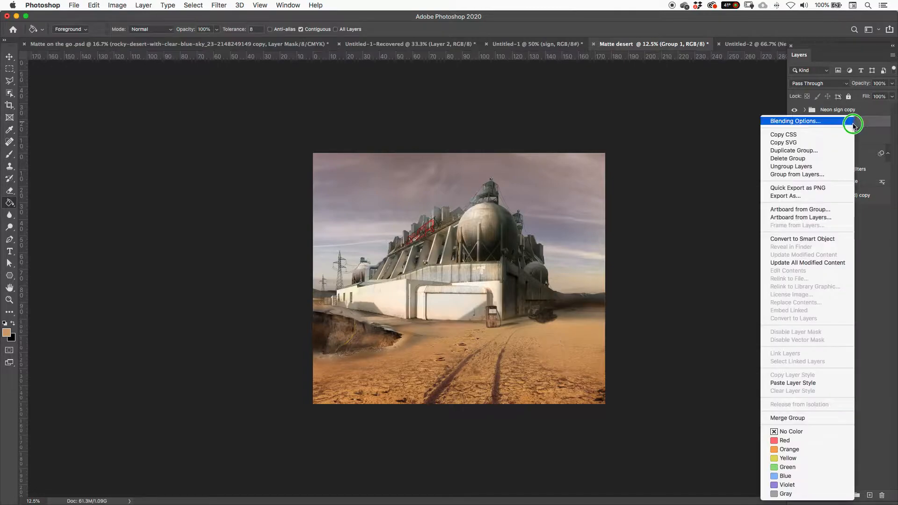
pyautogui.click(793, 419)
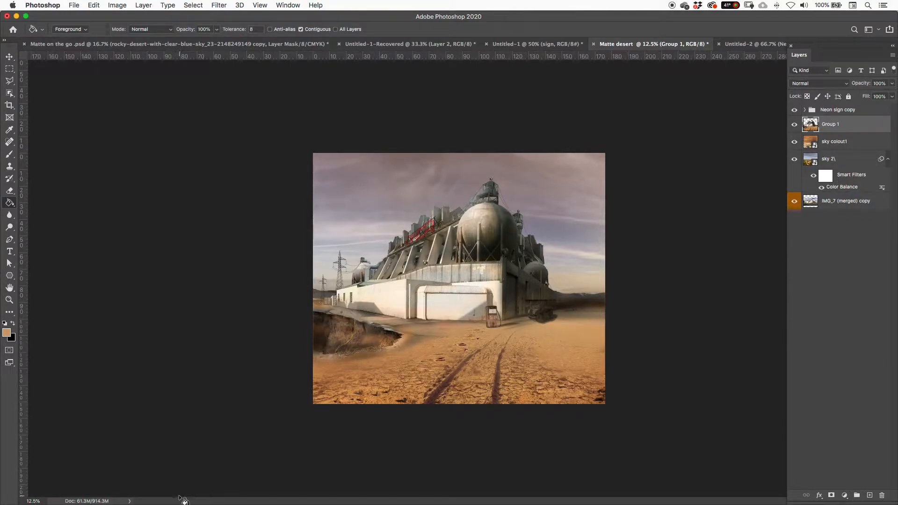
# Step: Switch to Finder and, in the Matte assets folder, collapse all open subfolders except exhaust assets
pyautogui.moveTo(190, 503)
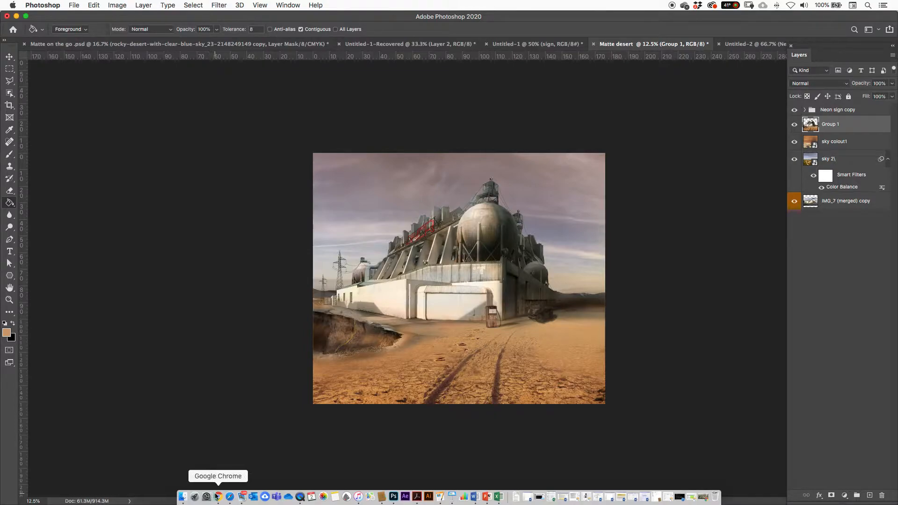
pyautogui.click(184, 497)
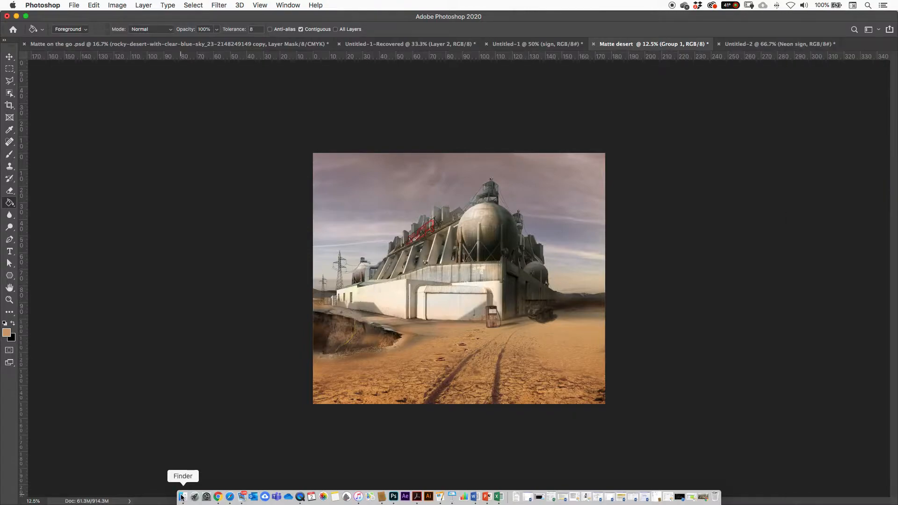
pyautogui.click(534, 230)
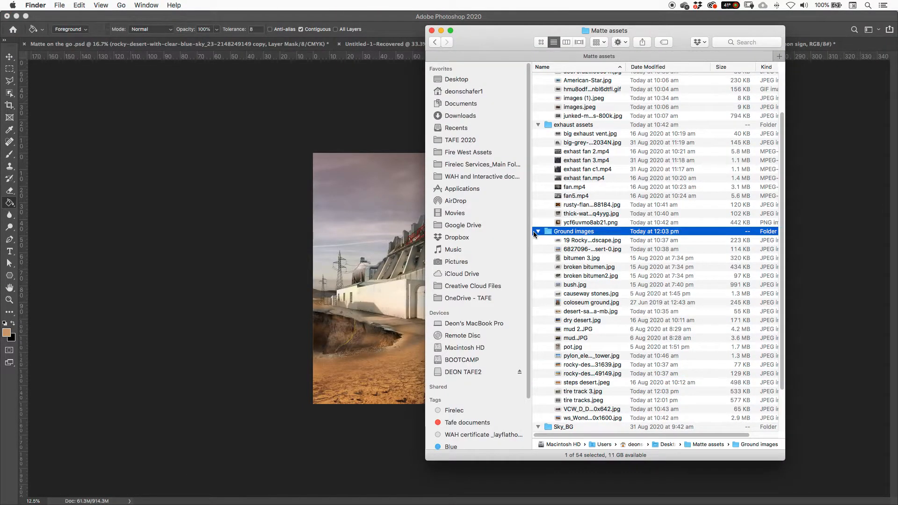
pyautogui.click(538, 231)
pyautogui.click(538, 185)
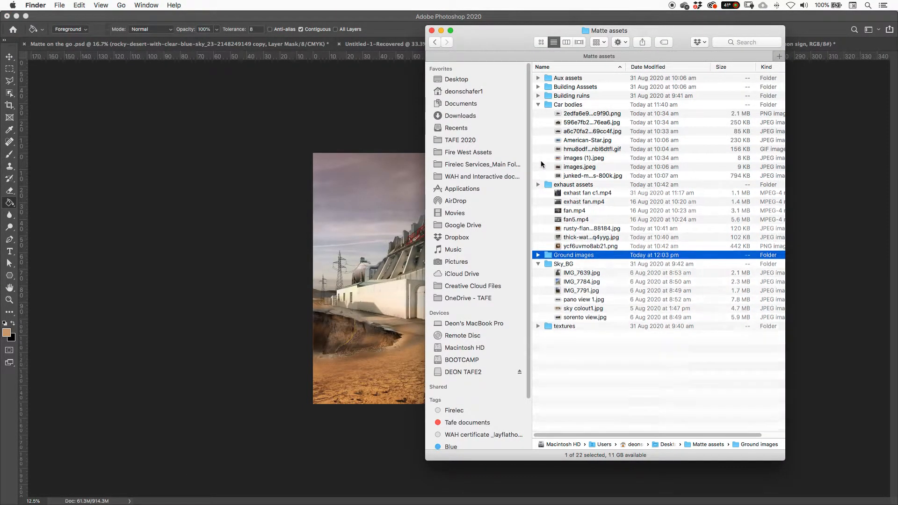
pyautogui.click(538, 104)
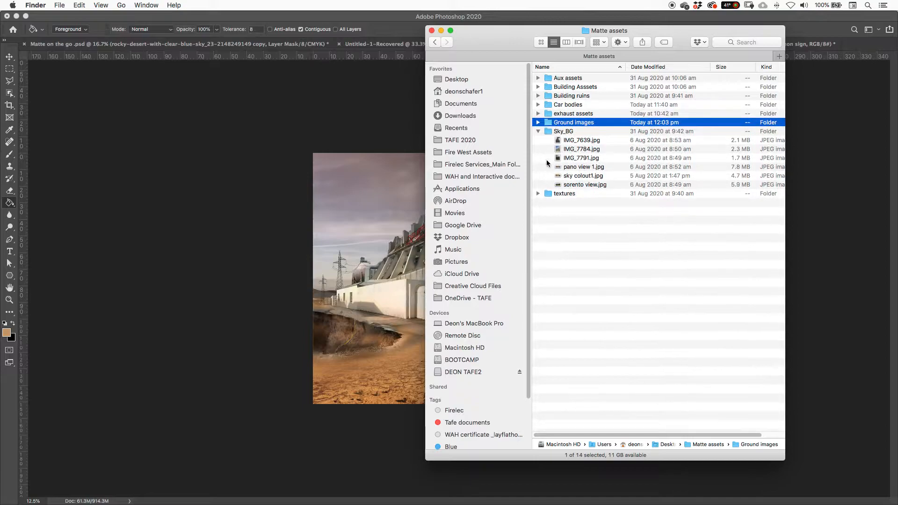
pyautogui.click(539, 132)
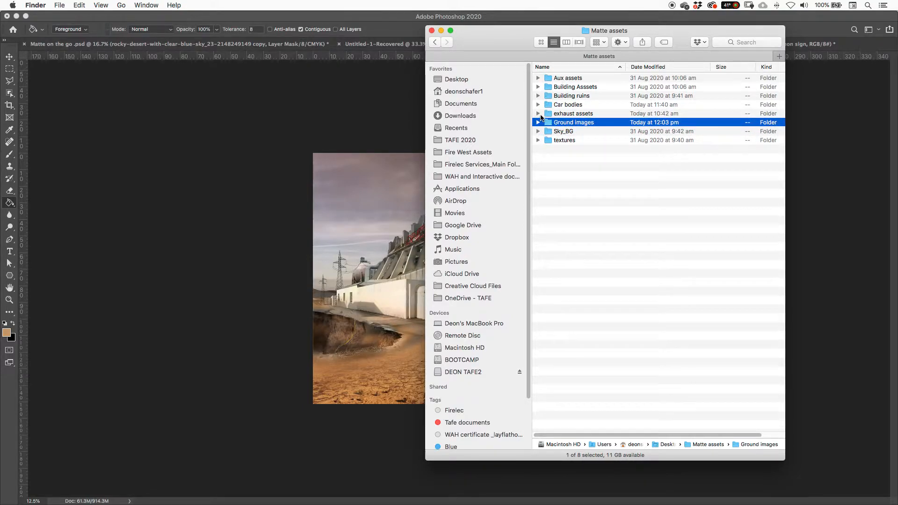
pyautogui.click(538, 114)
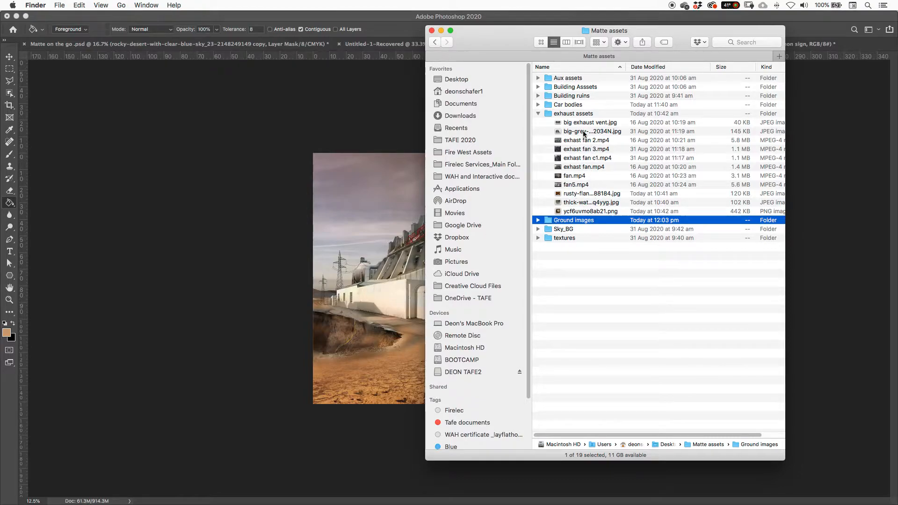
# Step: Preview the fan videos in the exhaust assets folder, comparing exhast fan, fan 2, fan 3 and fan c1
pyautogui.click(578, 186)
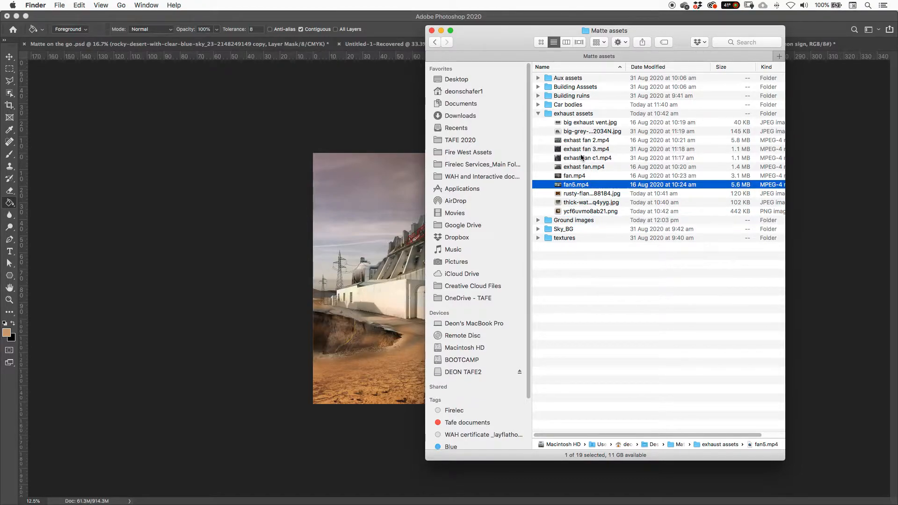
pyautogui.press('space')
pyautogui.press('Up')
pyautogui.press('Up')
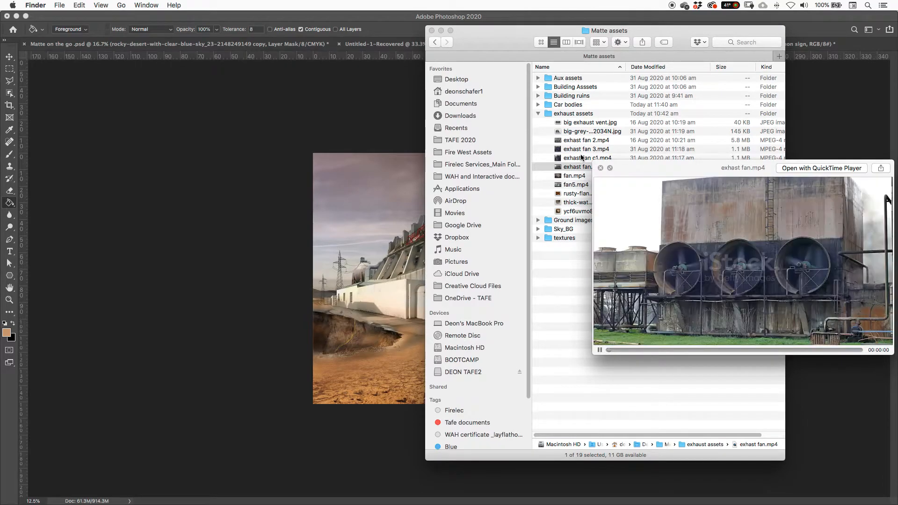
pyautogui.press('Up')
pyautogui.press('Up')
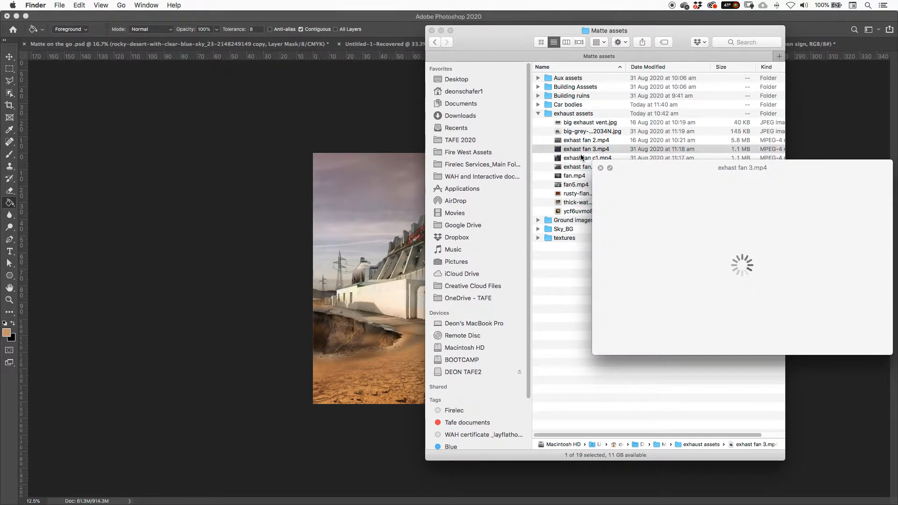
pyautogui.press('Up')
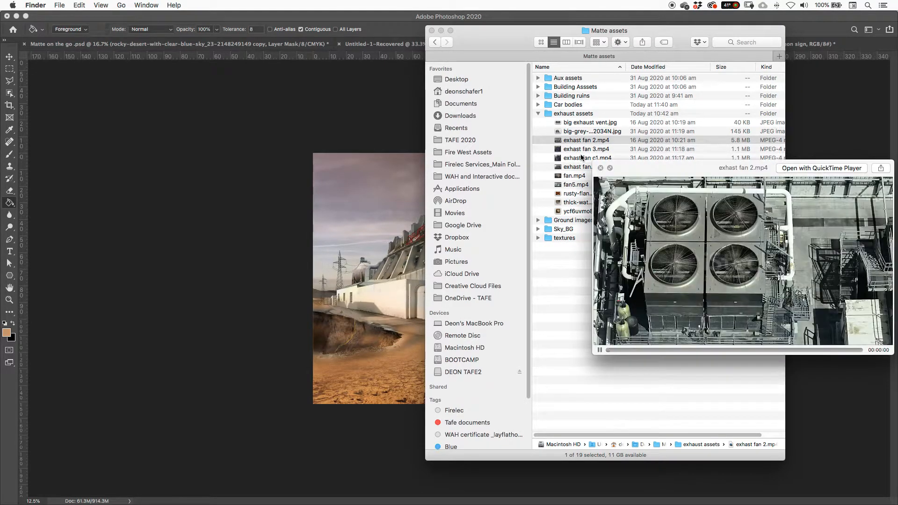
pyautogui.press('Down')
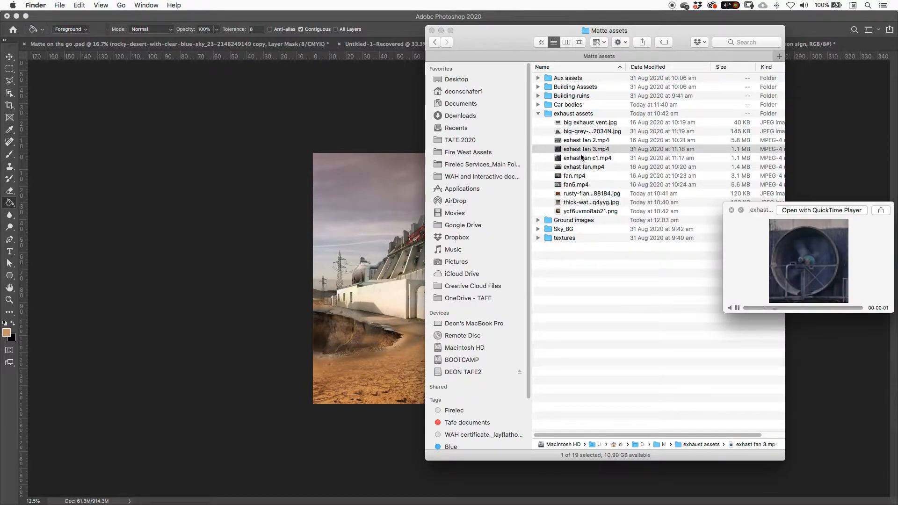
pyautogui.press('Up')
pyautogui.press('Down')
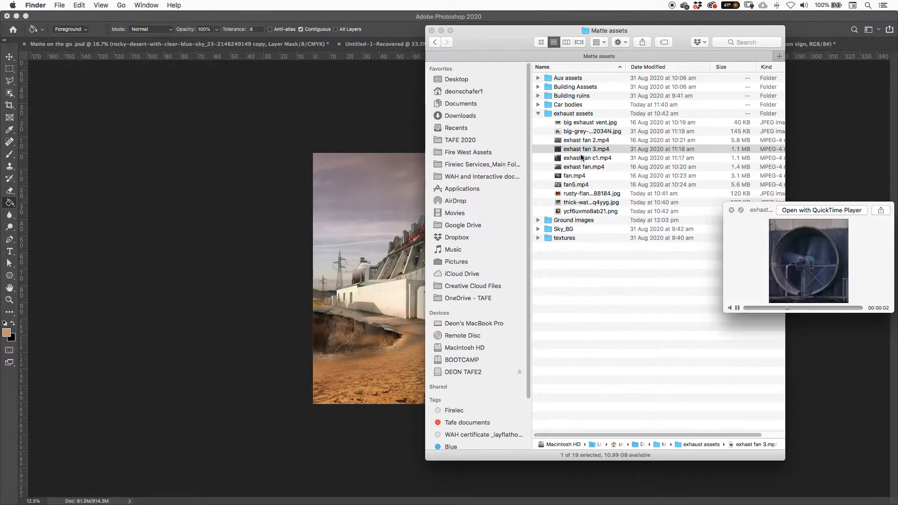
pyautogui.press('Down')
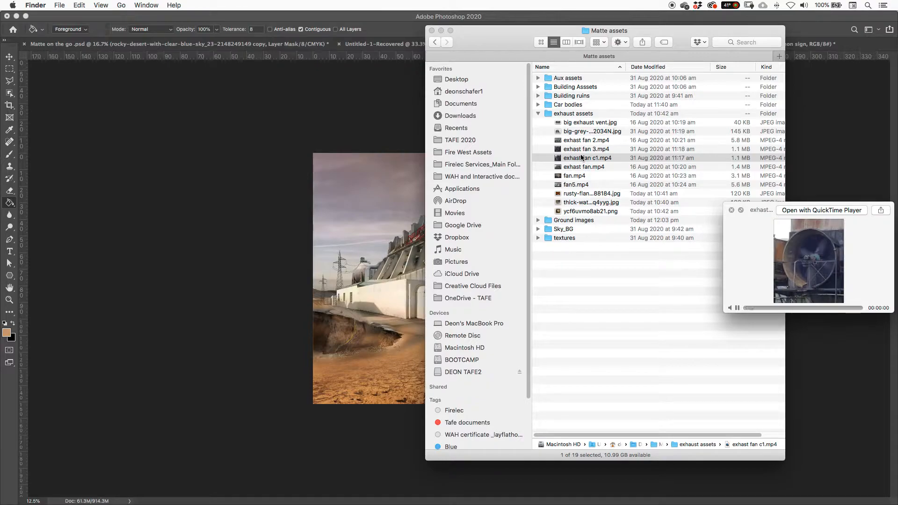
pyautogui.press('space')
pyautogui.press('space')
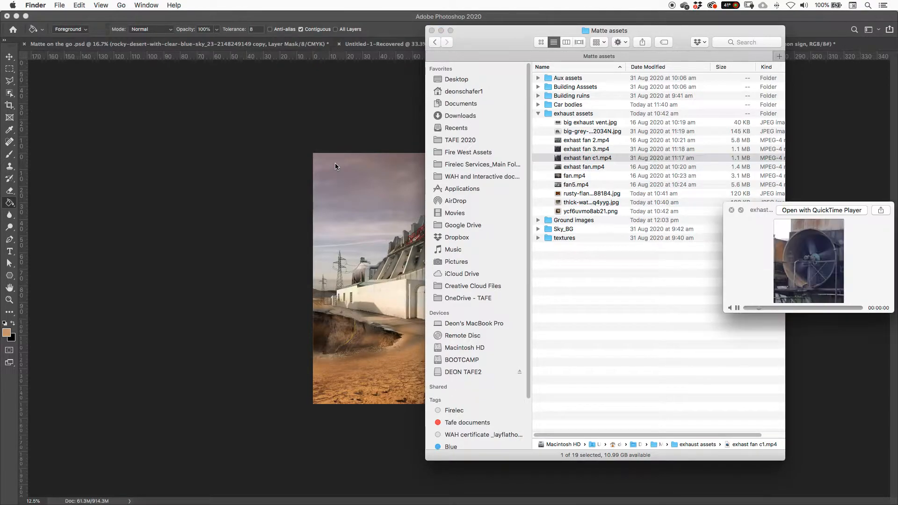
pyautogui.press('Up')
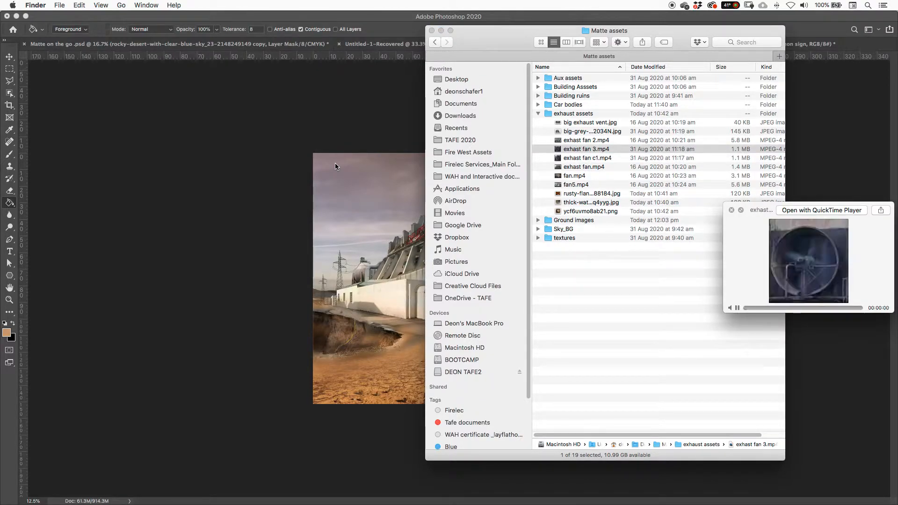
# Step: Place exhast fan 3.mp4 into the Matte desert document in Photoshop, scaled to about 297% over the corrugated wall
pyautogui.click(584, 150)
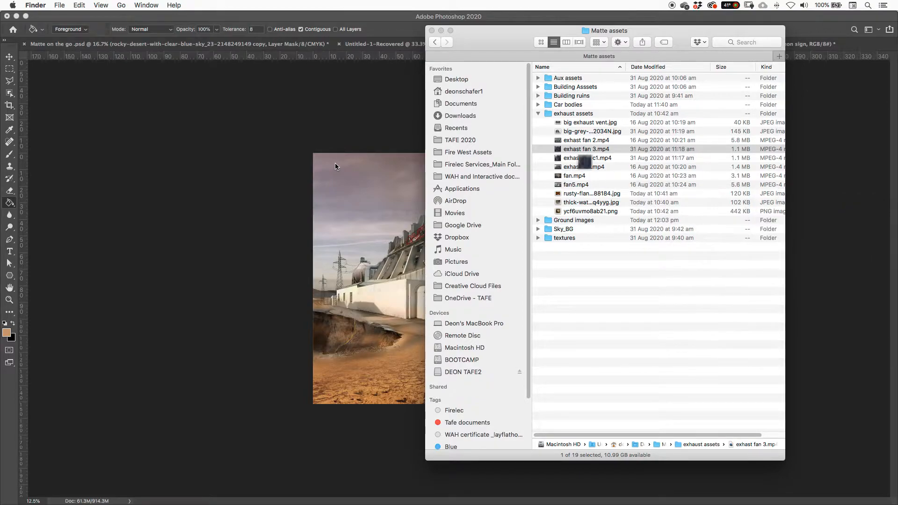
pyautogui.moveTo(585, 153); pyautogui.dragTo(371, 250)
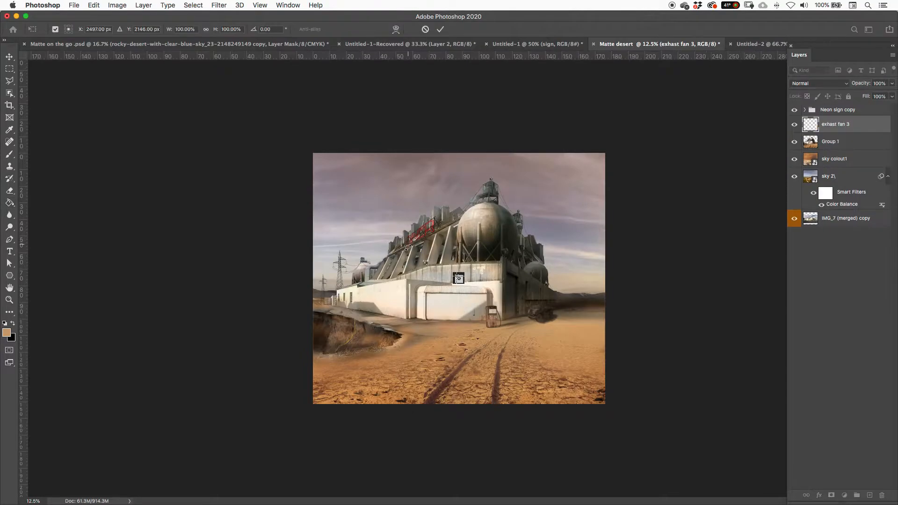
pyautogui.press('super+equal')
pyautogui.press('super+equal')
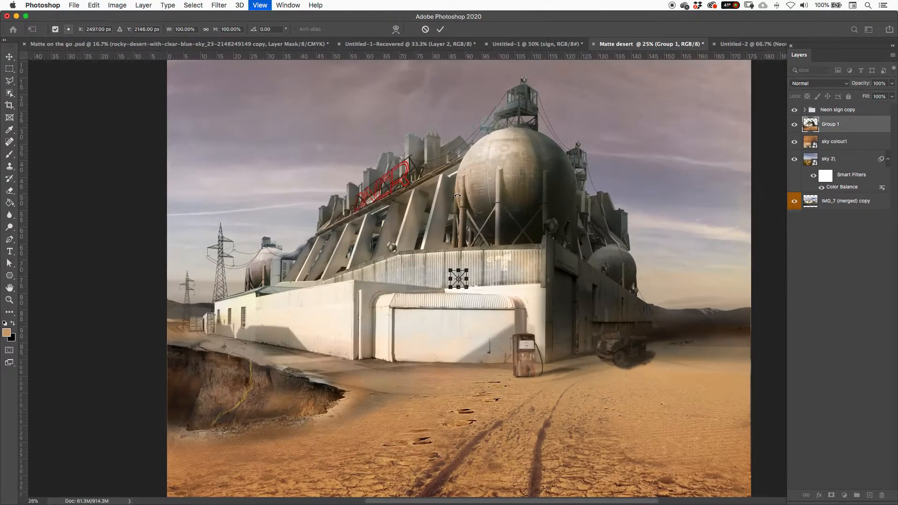
pyautogui.moveTo(467, 270); pyautogui.dragTo(488, 233)
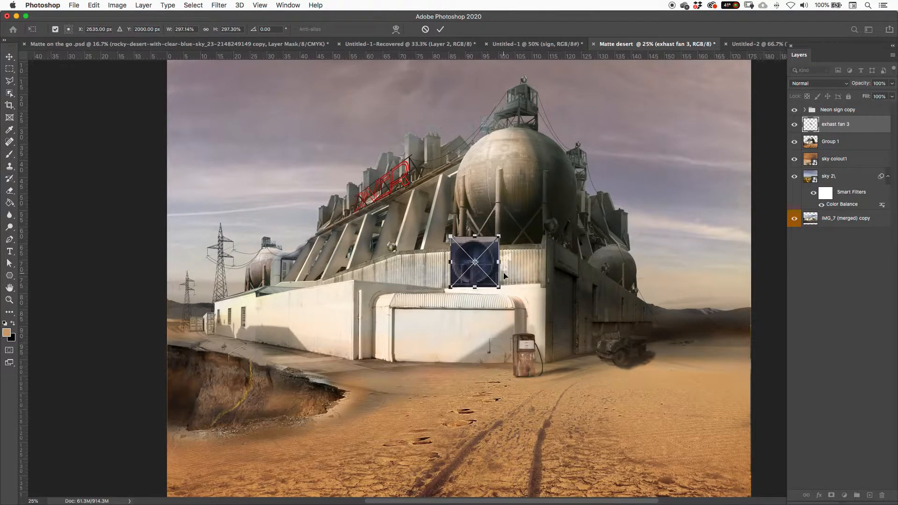
pyautogui.press('Return')
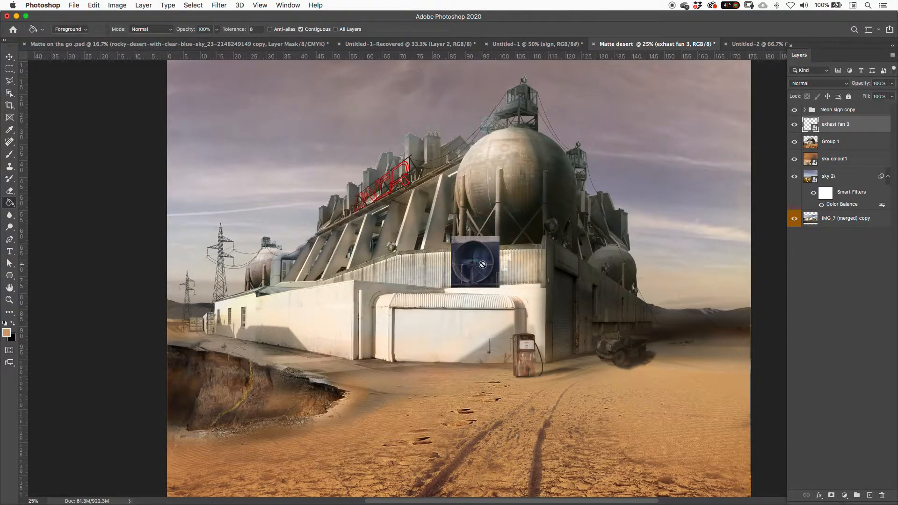
# Step: Move the placed fan video up onto the large spherical tank
pyautogui.press('v')
pyautogui.moveTo(481, 263)
pyautogui.mouseDown()
pyautogui.moveTo(525, 183)
pyautogui.moveTo(500, 160)
pyautogui.mouseUp()
pyautogui.press('super+minus')
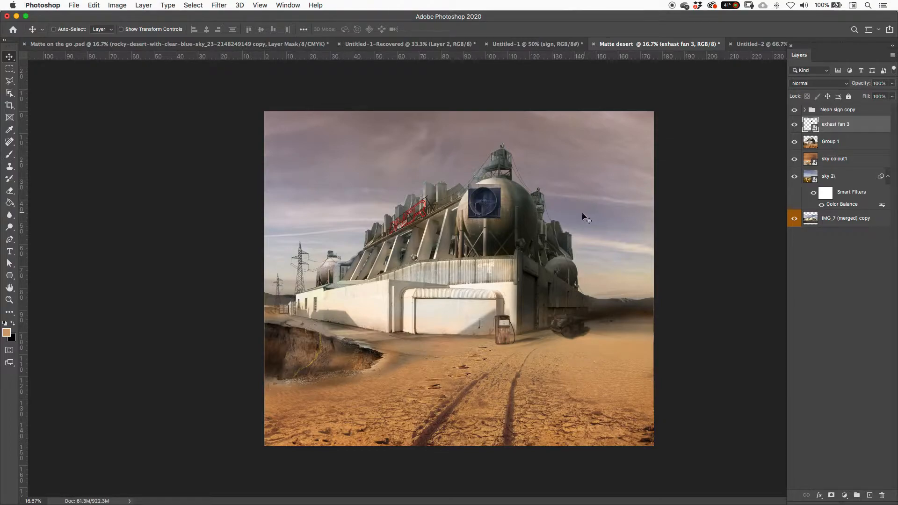
pyautogui.click(289, 6)
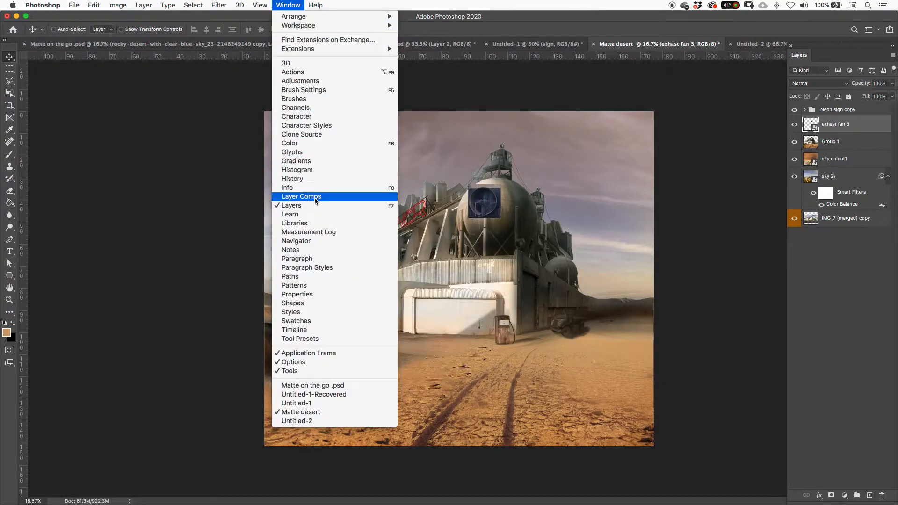
pyautogui.click(317, 332)
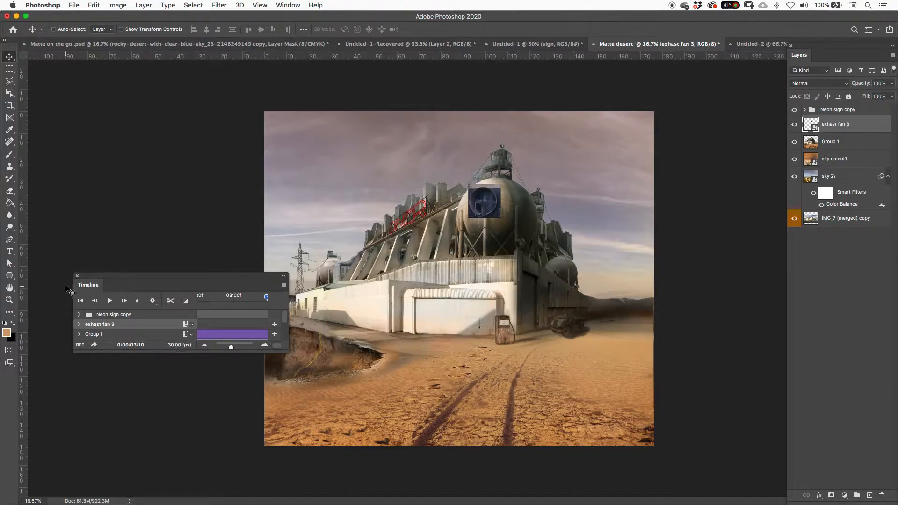
pyautogui.click(77, 276)
# Step: Make sure the Timeline is shown and enlarge it until all the layer tracks are in view
pyautogui.click(289, 6)
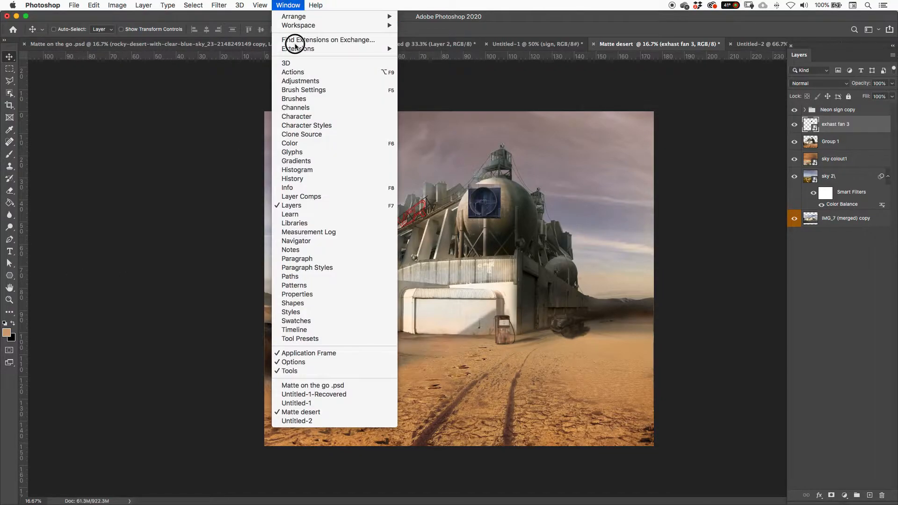
pyautogui.click(369, 331)
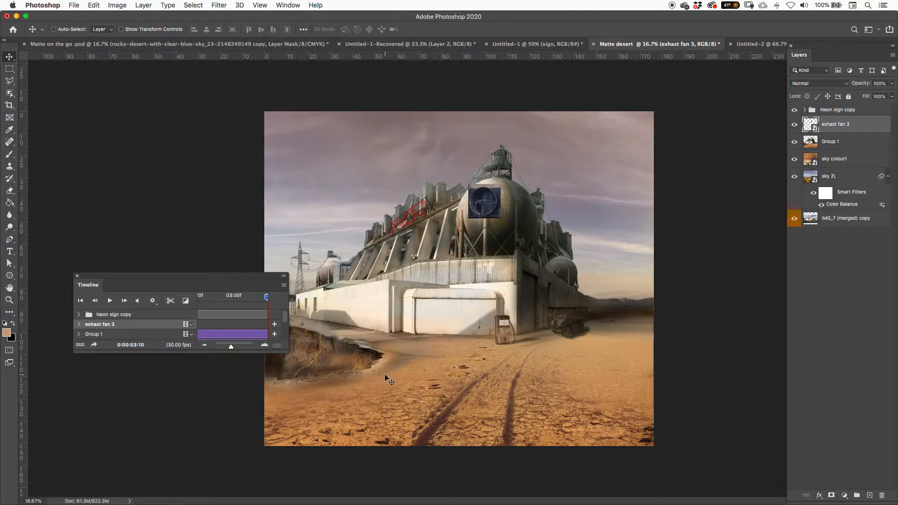
pyautogui.moveTo(298, 361); pyautogui.dragTo(669, 429)
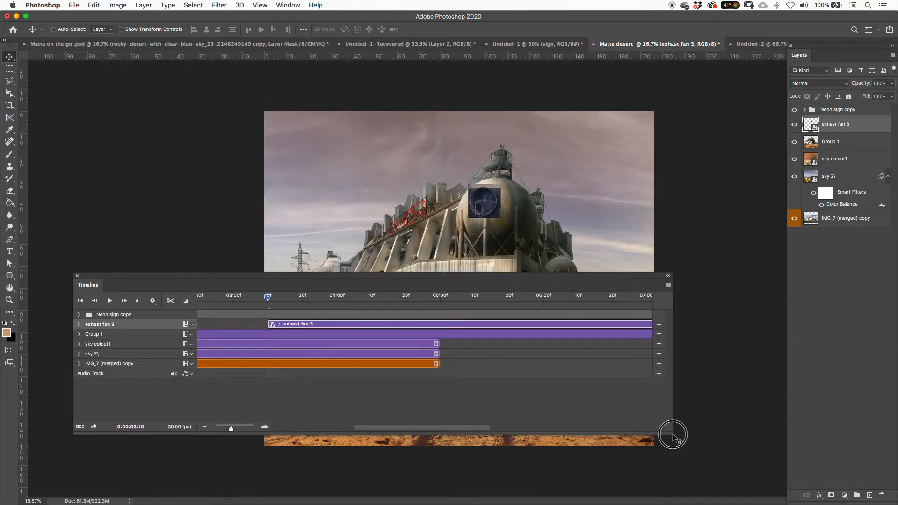
# Step: Return the playhead to 0:00:00:00 and move the exhast fan 3 clip to the start of the timeline
pyautogui.moveTo(206, 296); pyautogui.dragTo(185, 296)
pyautogui.click(205, 422)
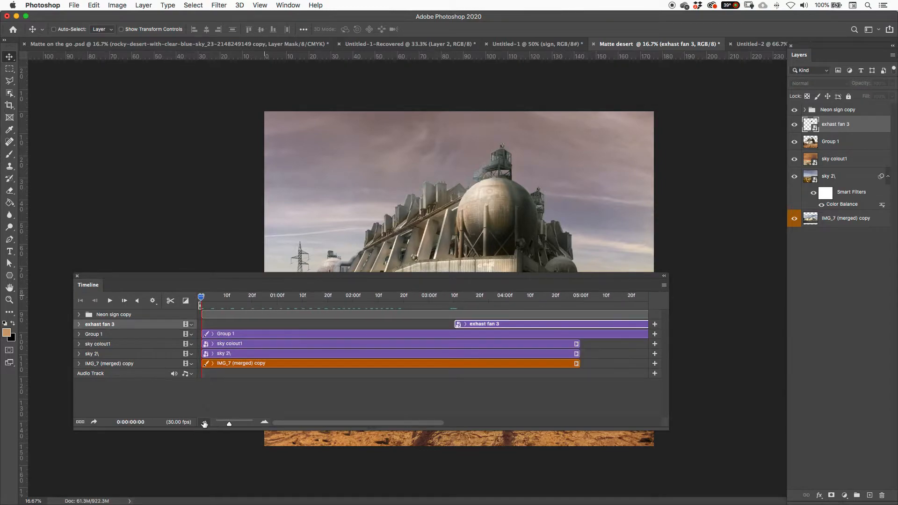
pyautogui.click(351, 371)
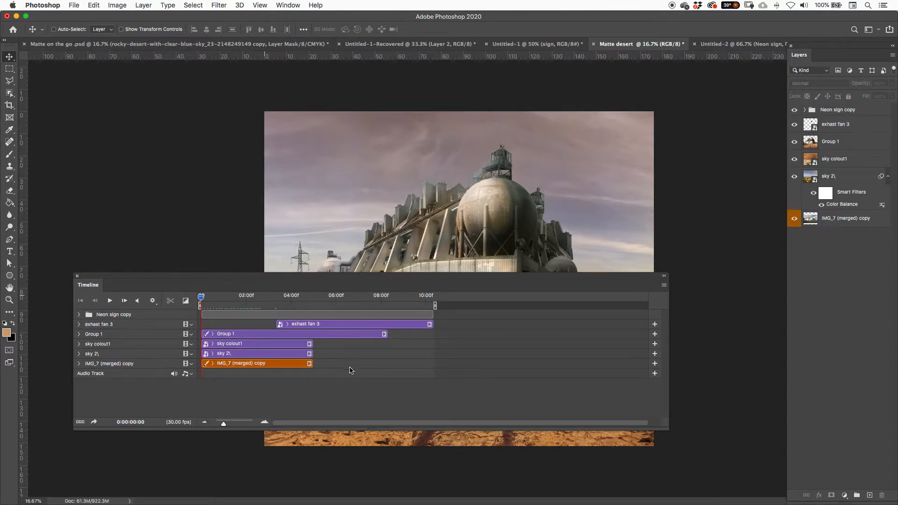
pyautogui.moveTo(299, 325); pyautogui.dragTo(229, 328)
# Step: Select the Group 1 clip and set the playhead at 0:00:05:00, where the sky clips end
pyautogui.click(342, 334)
pyautogui.click(297, 296)
pyautogui.moveTo(297, 296); pyautogui.dragTo(313, 297)
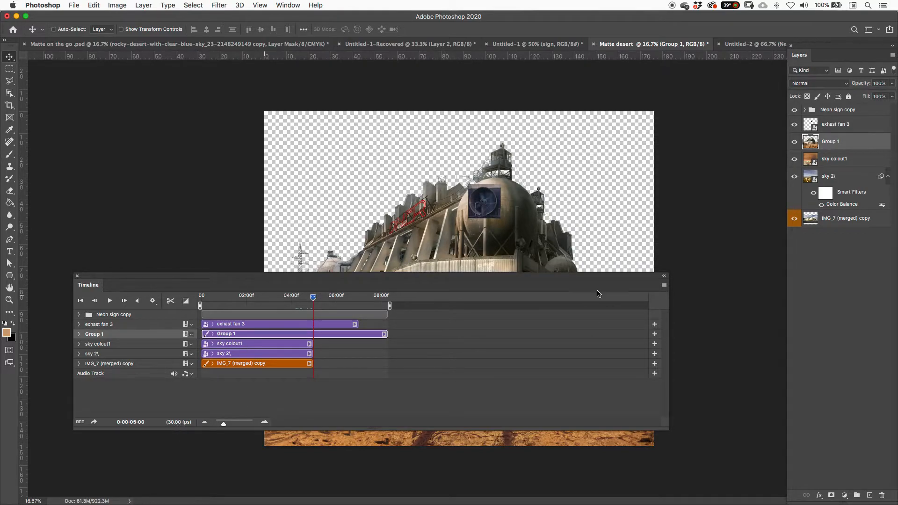
# Step: Set the timeline frame rate to 24 fps
pyautogui.click(663, 285)
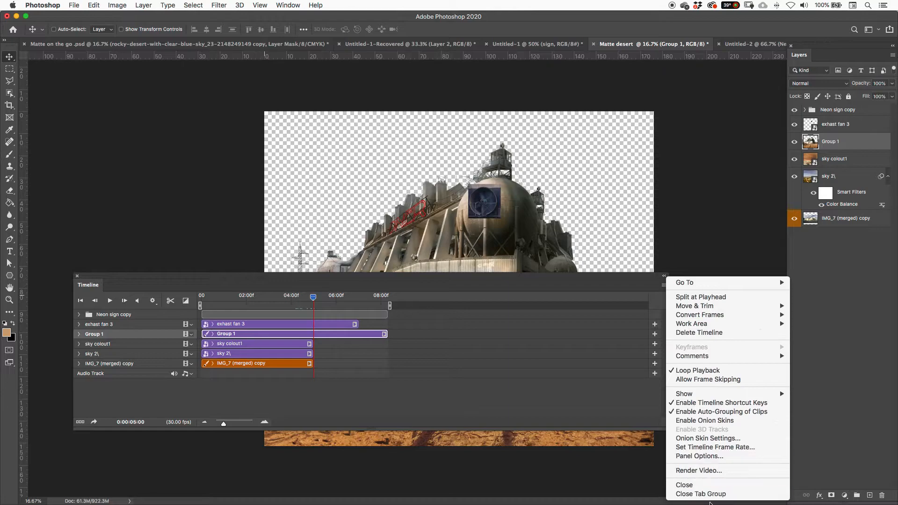
pyautogui.click(708, 447)
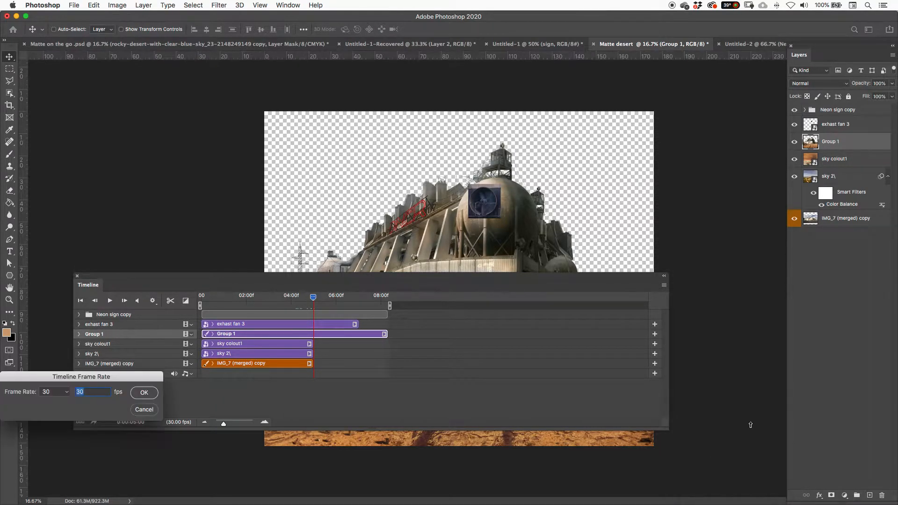
pyautogui.click(69, 395)
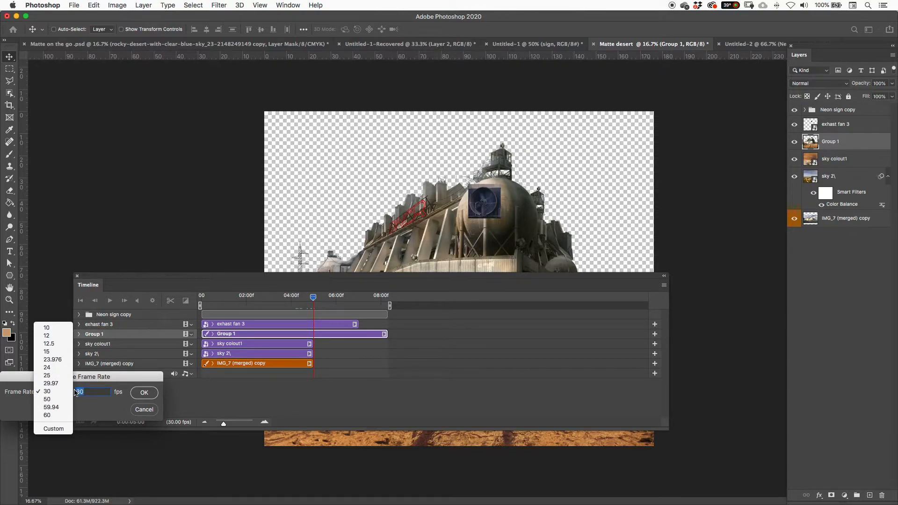
pyautogui.click(60, 391)
pyautogui.click(66, 393)
pyautogui.click(55, 367)
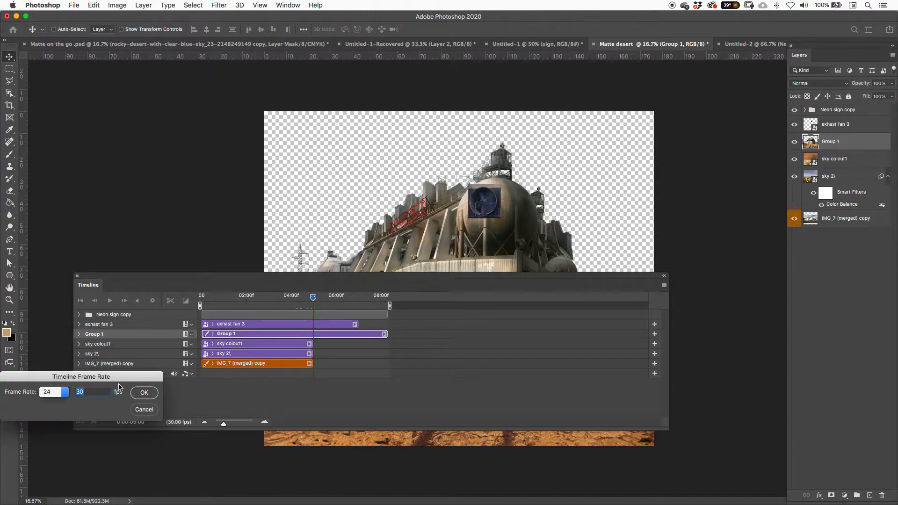
pyautogui.click(145, 397)
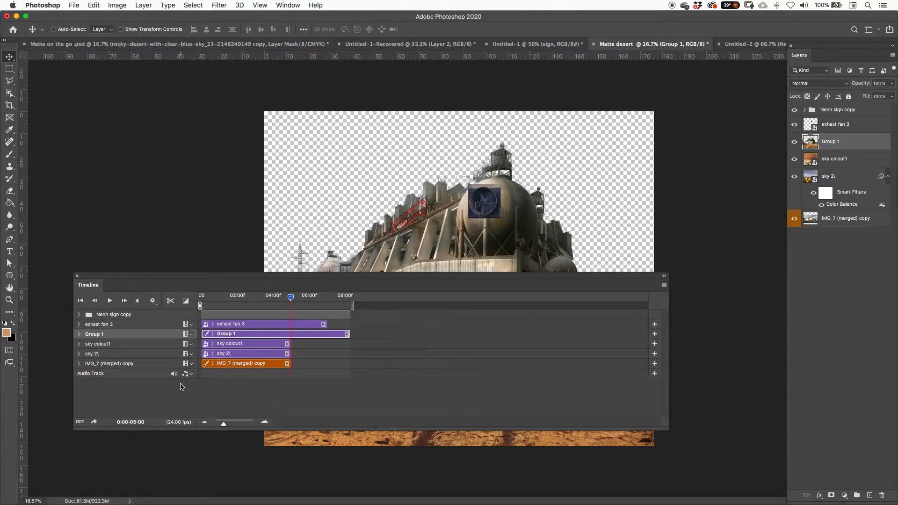
# Step: Trim the end of the Group 1 clip to 0:00:05:00 and return the playhead to the start
pyautogui.click(256, 326)
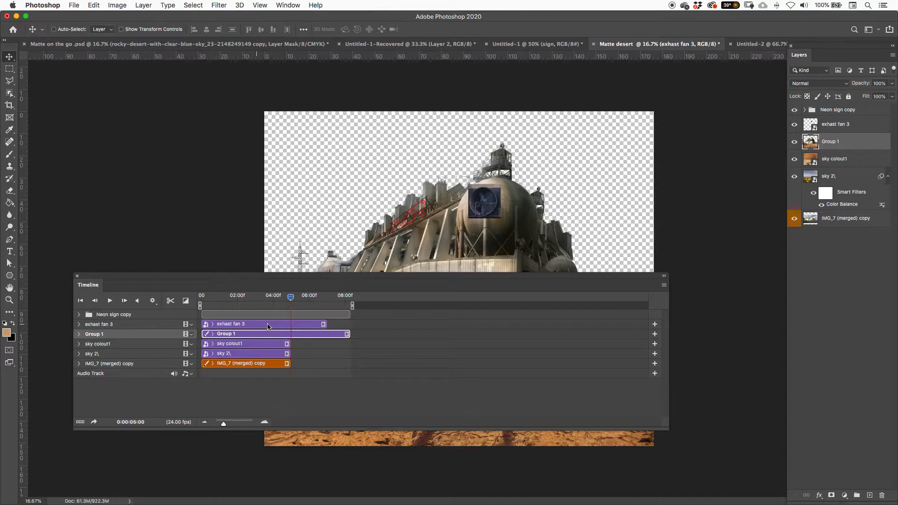
pyautogui.click(842, 124)
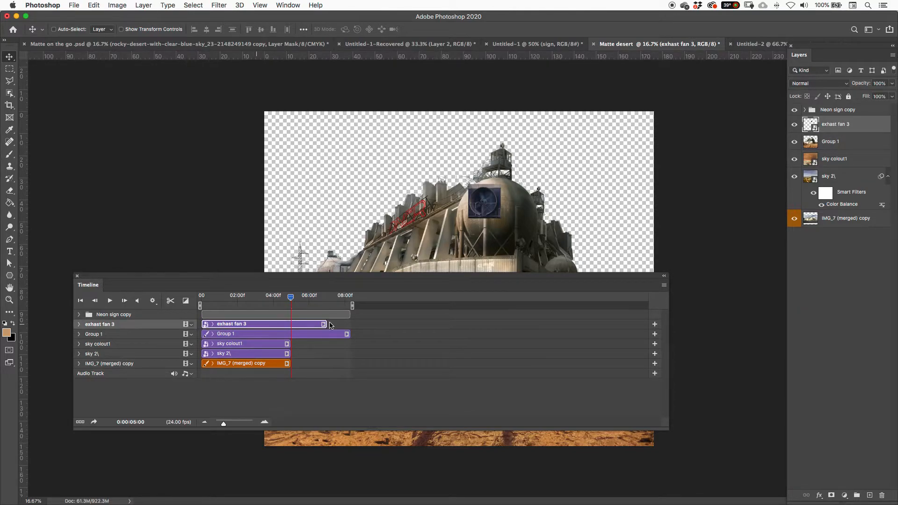
pyautogui.click(326, 336)
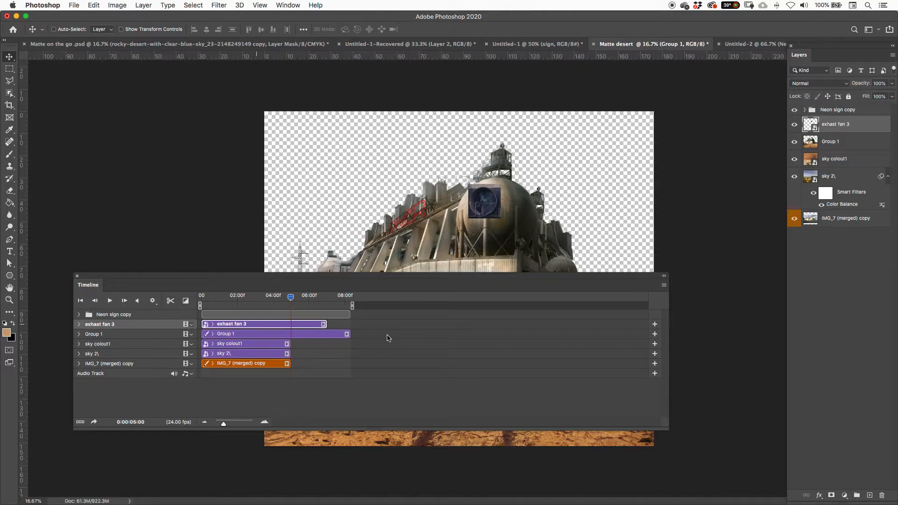
pyautogui.click(345, 334)
pyautogui.click(340, 335)
pyautogui.click(350, 334)
pyautogui.moveTo(350, 334); pyautogui.dragTo(291, 334)
pyautogui.click(311, 324)
pyautogui.moveTo(291, 300); pyautogui.dragTo(203, 317)
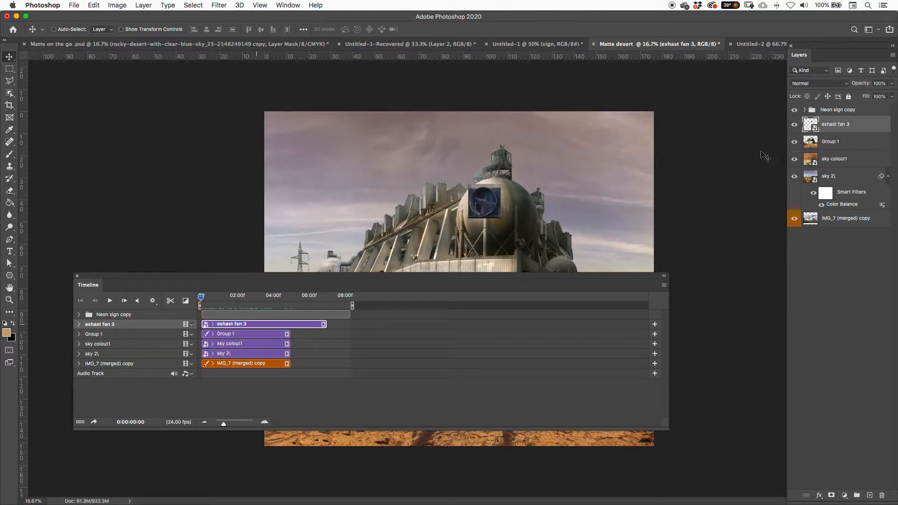
# Step: Expand the Neon sign copy group and align its Shape 11 and Die clips with the start of the timeline
pyautogui.click(805, 110)
pyautogui.click(277, 313)
pyautogui.click(79, 315)
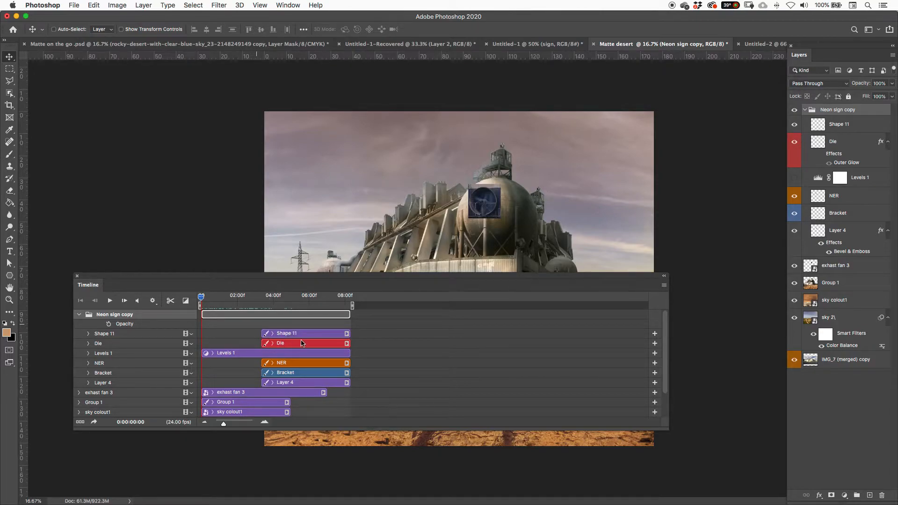
pyautogui.click(302, 344)
pyautogui.keyDown('super'); pyautogui.click(301, 333); pyautogui.keyUp('super')
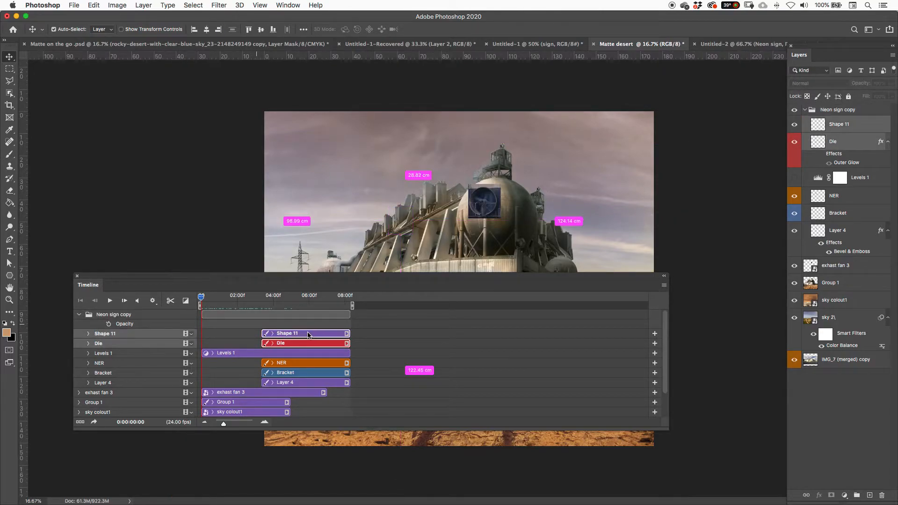
pyautogui.moveTo(246, 340); pyautogui.dragTo(260, 334)
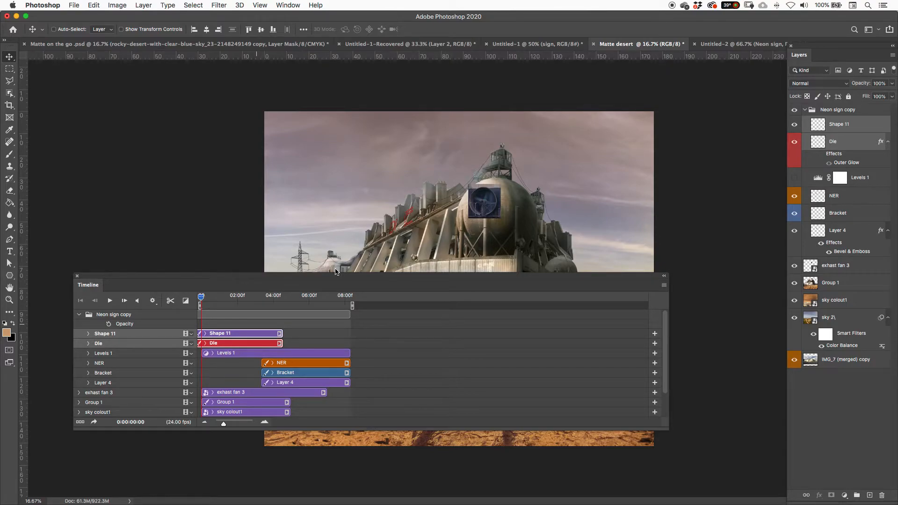
pyautogui.press('super+z')
pyautogui.moveTo(270, 336)
pyautogui.mouseDown()
pyautogui.moveTo(243, 337)
pyautogui.moveTo(278, 333)
pyautogui.mouseUp()
pyautogui.press('super+z')
# Step: Move the NER, Bracket and Layer 4 clips together to the start of the timeline
pyautogui.click(284, 363)
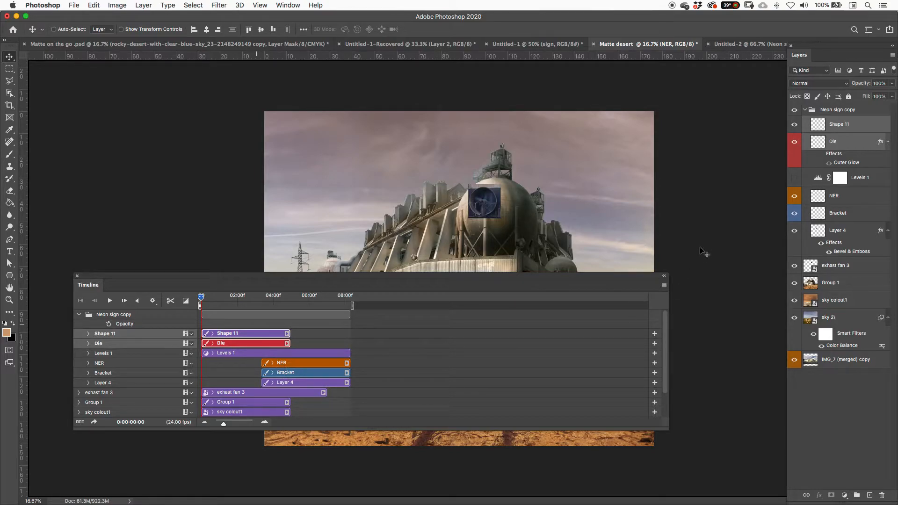
pyautogui.click(321, 383)
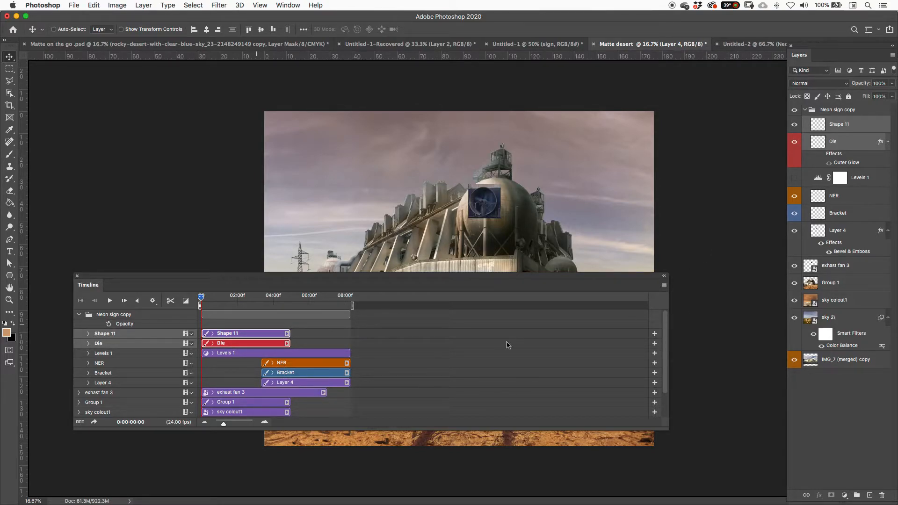
pyautogui.click(838, 197)
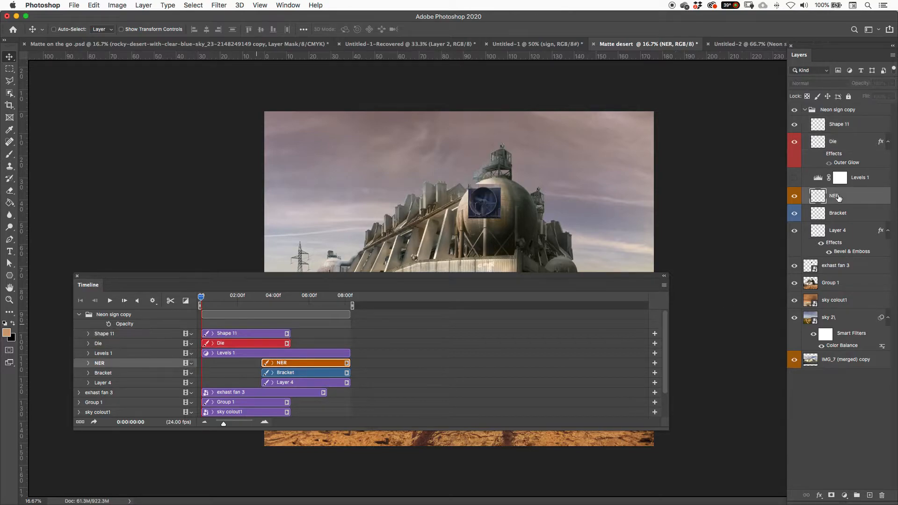
pyautogui.keyDown('shift'); pyautogui.click(841, 230); pyautogui.keyUp('shift')
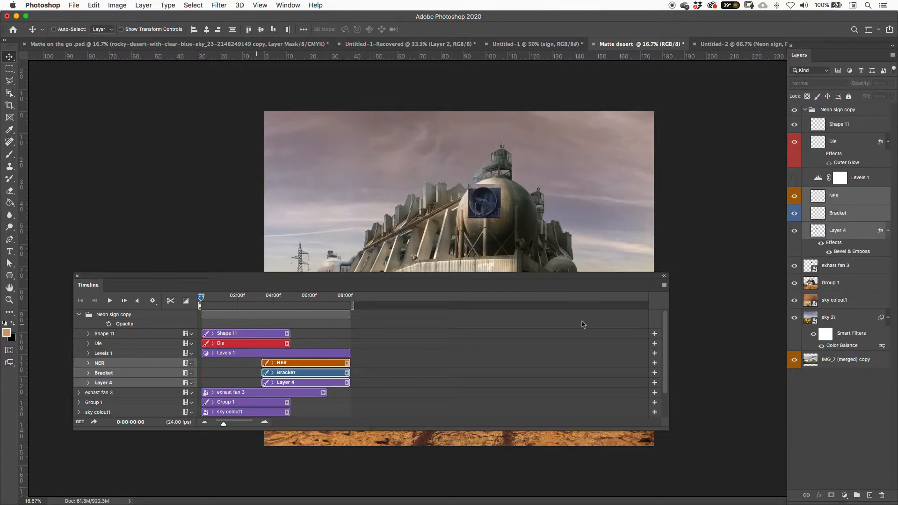
pyautogui.moveTo(331, 365); pyautogui.dragTo(271, 365)
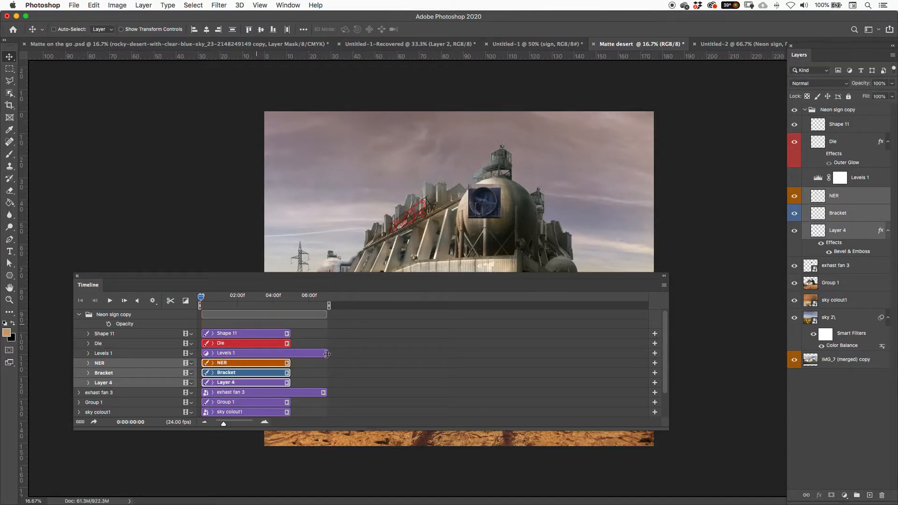
# Step: Trim the ends of the Levels 1 and exhast fan 3 clips to match the other clips, at 5 seconds
pyautogui.moveTo(326, 353); pyautogui.dragTo(290, 357)
pyautogui.click(301, 394)
pyautogui.moveTo(325, 393); pyautogui.dragTo(291, 393)
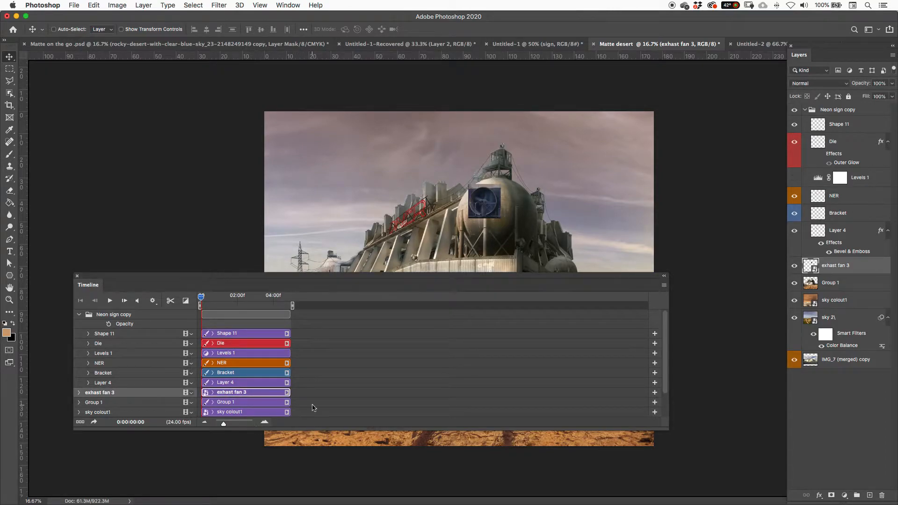
# Step: Collapse the Neon sign copy layer group, then dock the Timeline below the canvas and reduce its height
pyautogui.click(806, 110)
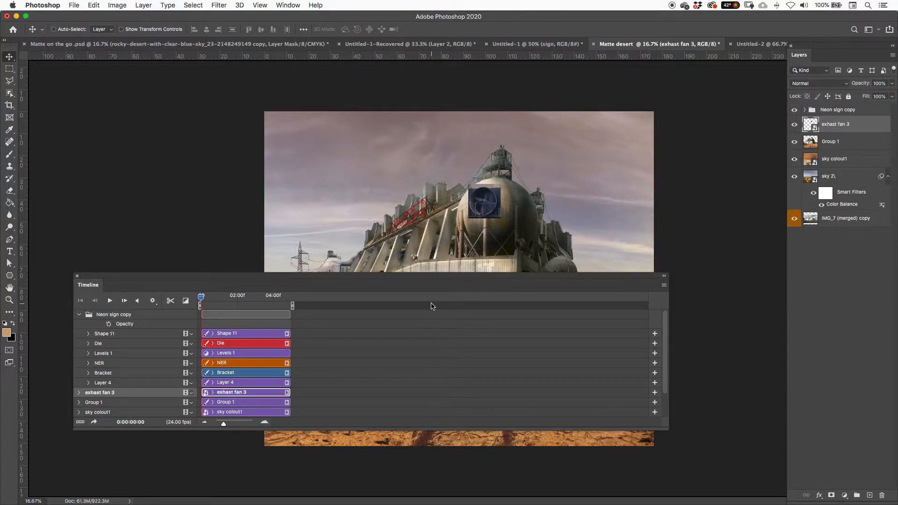
pyautogui.press('super')
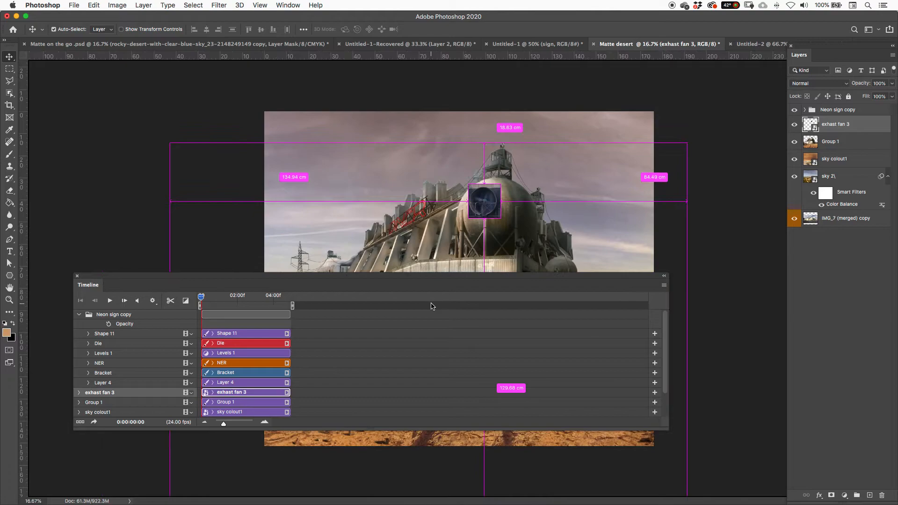
pyautogui.moveTo(101, 287); pyautogui.dragTo(101, 498)
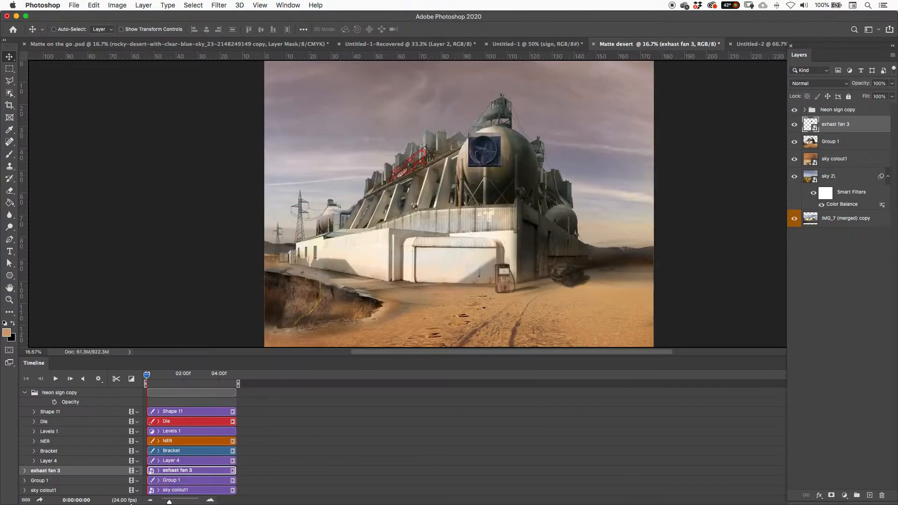
pyautogui.moveTo(264, 357); pyautogui.dragTo(262, 381)
# Step: Move the exhast fan 3 layer above the Neon sign copy group in the layer stack
pyautogui.moveTo(860, 124); pyautogui.dragTo(828, 132)
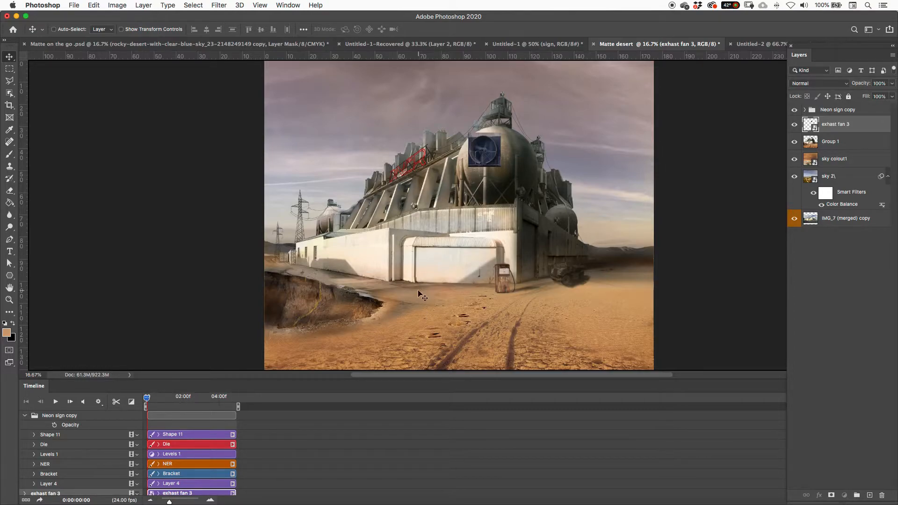
pyautogui.moveTo(862, 127); pyautogui.dragTo(863, 113)
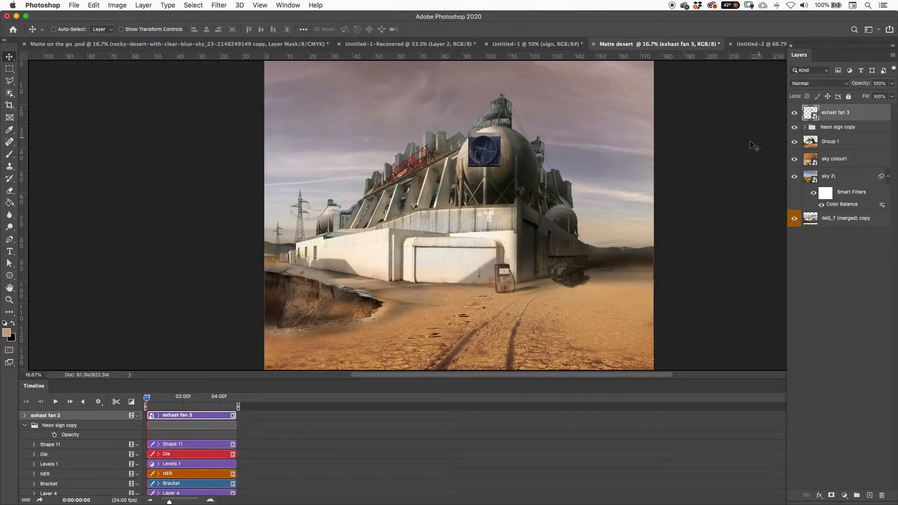
pyautogui.press('super+equal')
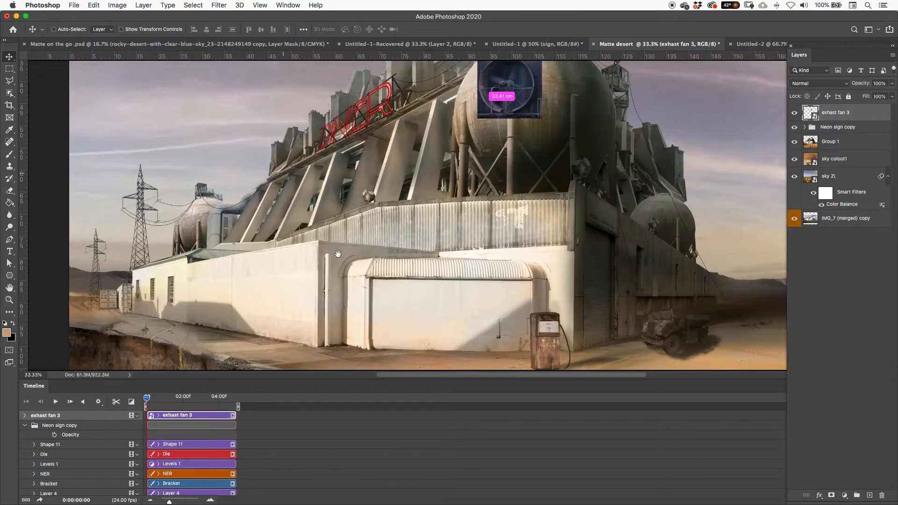
pyautogui.press('super+equal')
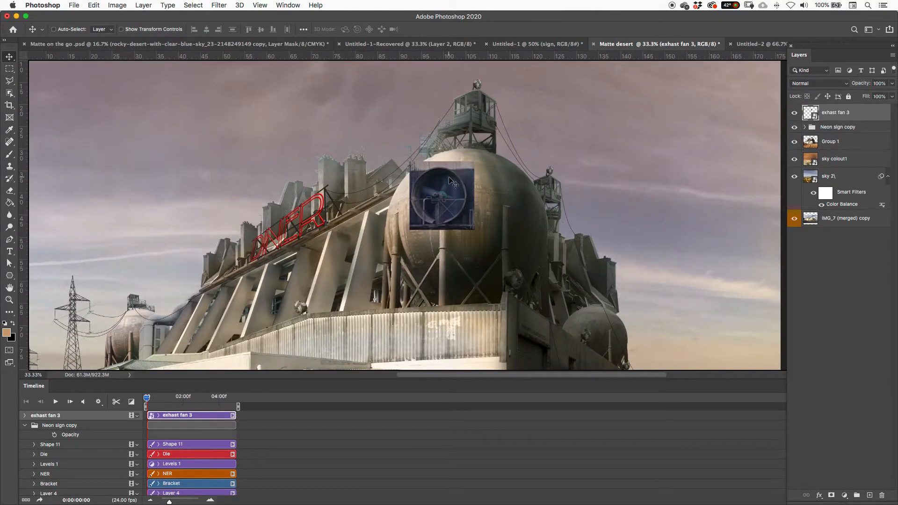
pyautogui.click(452, 205)
pyautogui.moveTo(452, 206); pyautogui.dragTo(485, 194)
pyautogui.press('super+z')
# Step: Play the timeline to preview the fan video up close, stopping at 0:00:01:00
pyautogui.press('super+equal')
pyautogui.press('space')
pyautogui.press('space')
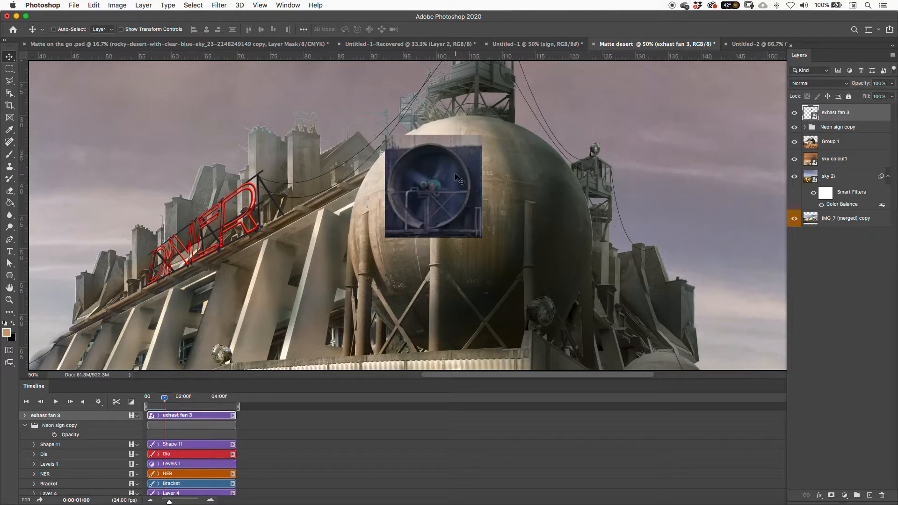
# Step: Draw an elliptical marquee selection around the round fan housing in the placed video
pyautogui.press('m')
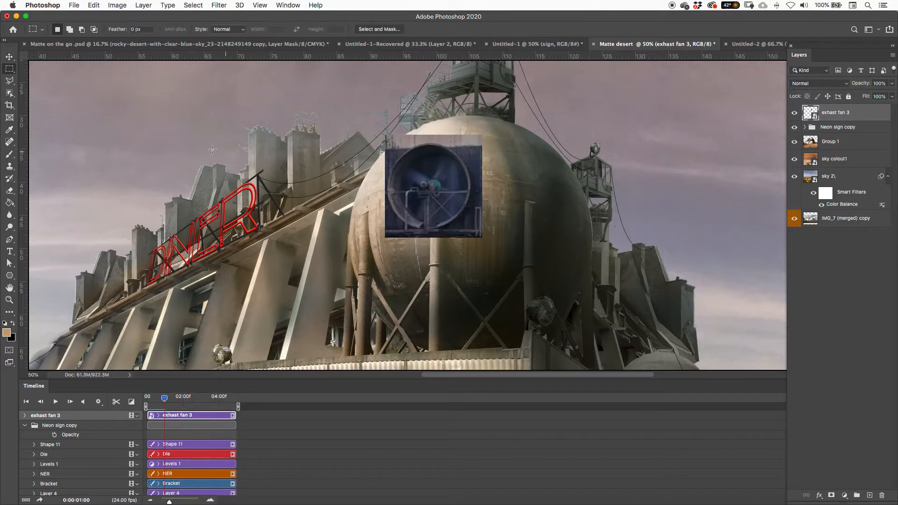
pyautogui.rightClick(10, 69)
pyautogui.click(47, 76)
pyautogui.moveTo(387, 143); pyautogui.dragTo(472, 231)
# Step: Transform the elliptical selection to about 102.7% width and 103.8% height so it fits the round fan housing
pyautogui.rightClick(462, 199)
pyautogui.rightClick(446, 202)
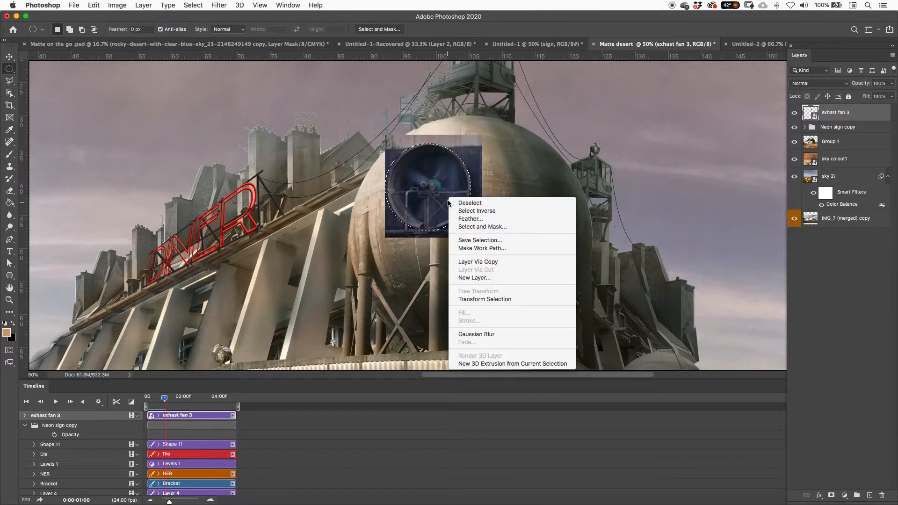
pyautogui.click(484, 300)
pyautogui.moveTo(388, 188); pyautogui.dragTo(387, 188)
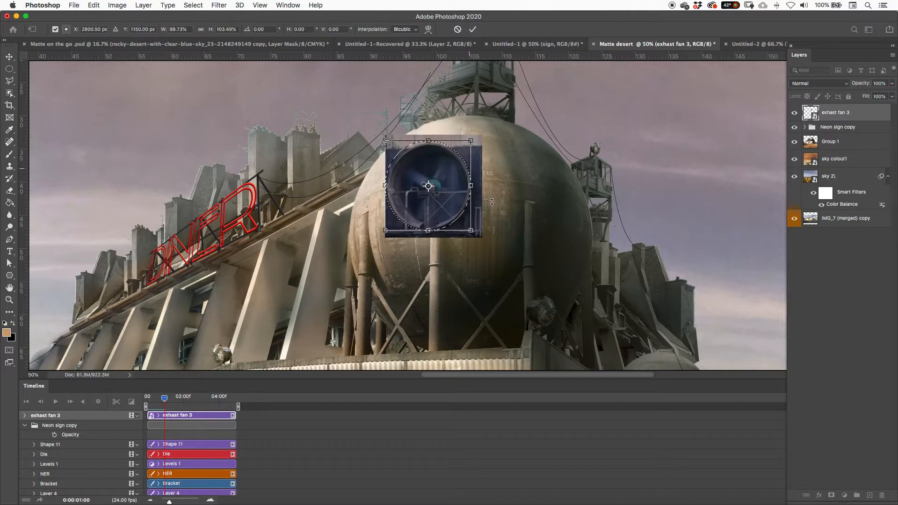
pyautogui.moveTo(476, 190); pyautogui.dragTo(475, 189)
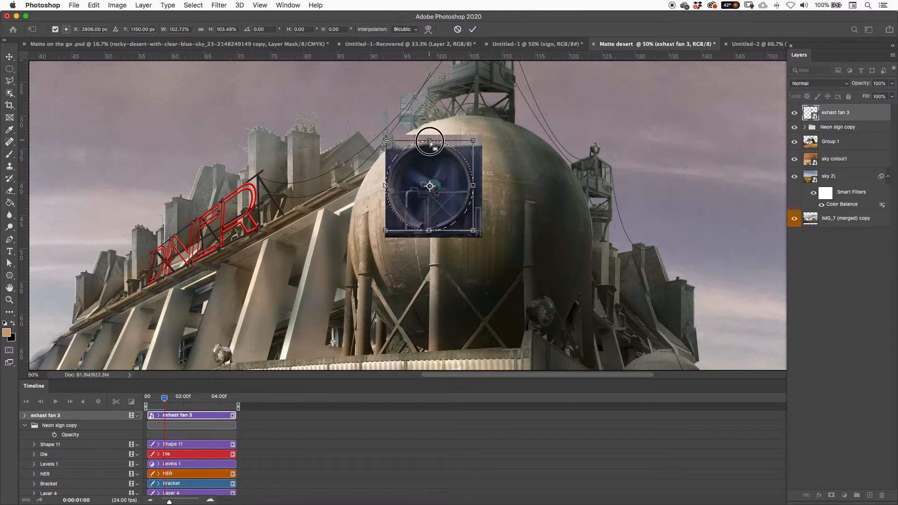
pyautogui.rightClick(401, 155)
pyautogui.press('Escape')
pyautogui.rightClick(418, 177)
pyautogui.click(439, 206)
pyautogui.moveTo(382, 140); pyautogui.dragTo(387, 144)
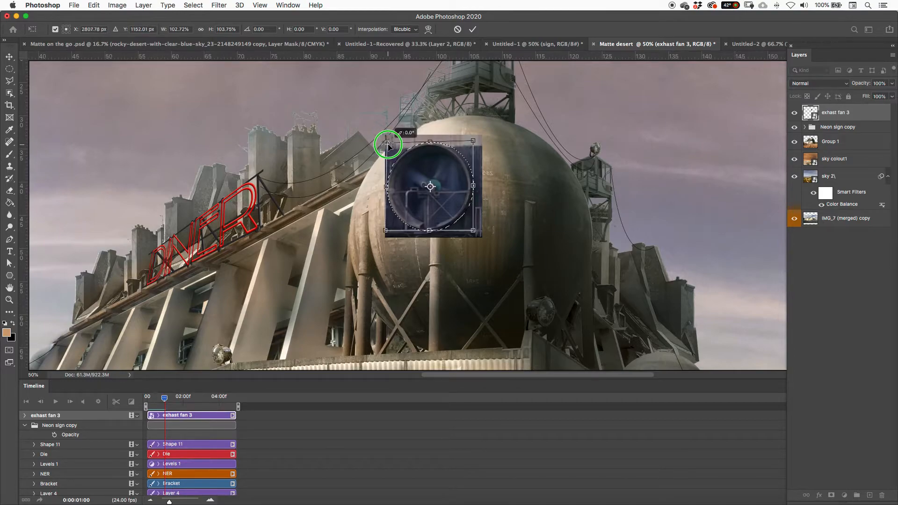
pyautogui.click(474, 33)
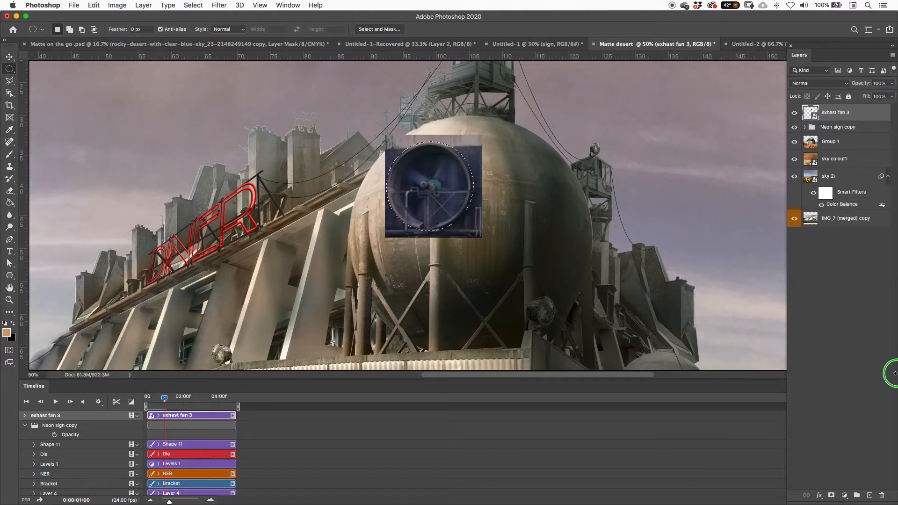
# Step: Add a layer mask to the exhast fan 3 layer from the elliptical selection, hiding everything outside the fan housing
pyautogui.click(832, 495)
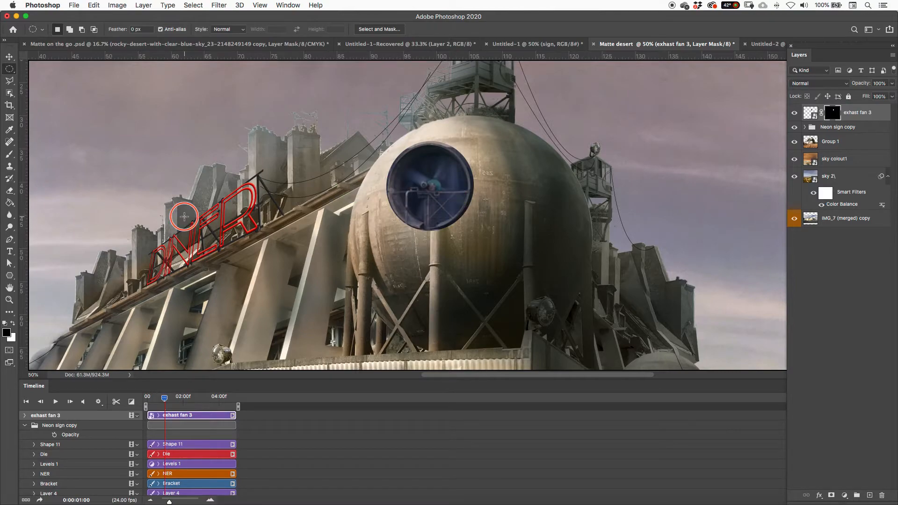
pyautogui.press('super+minus')
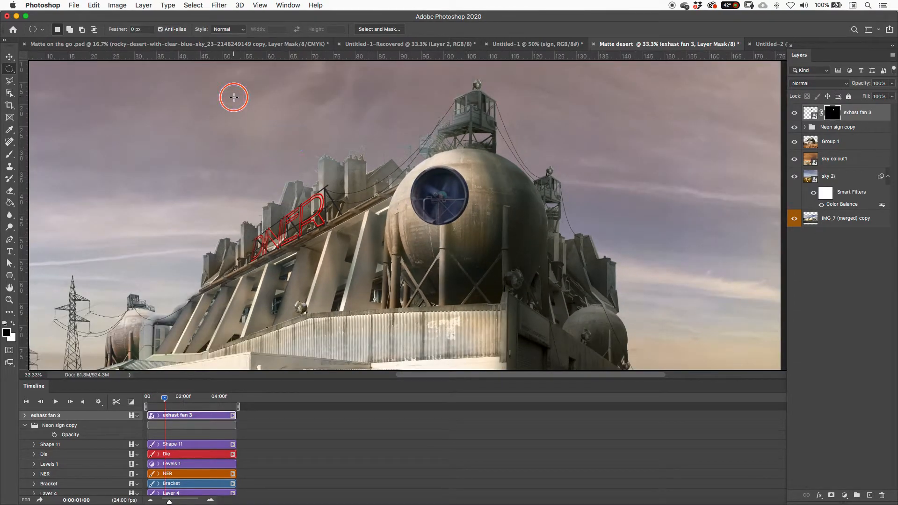
pyautogui.press('super+minus')
pyautogui.press('super+equal')
pyautogui.click(115, 6)
pyautogui.click(115, 7)
pyautogui.click(116, 7)
pyautogui.moveTo(126, 32)
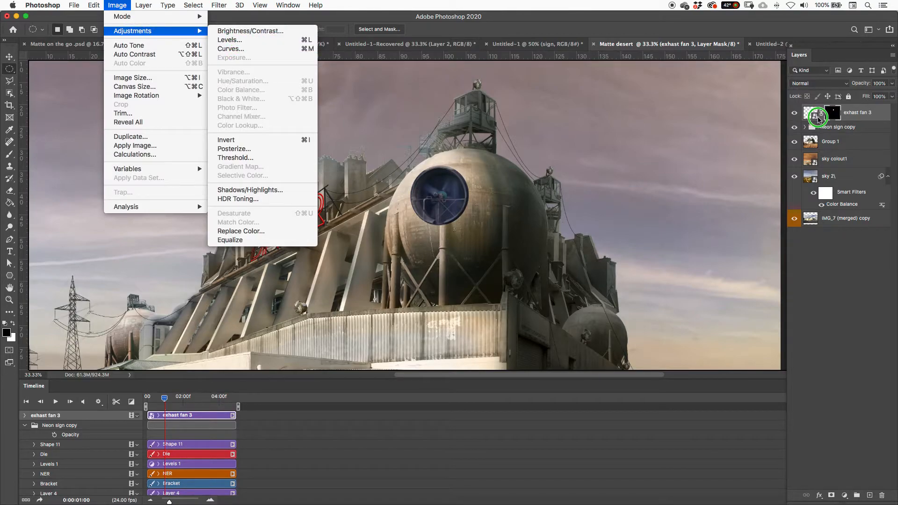
pyautogui.click(811, 115)
pyautogui.moveTo(812, 115)
pyautogui.mouseDown()
pyautogui.moveTo(449, 48)
pyautogui.moveTo(747, 120)
pyautogui.moveTo(807, 114)
pyautogui.mouseUp()
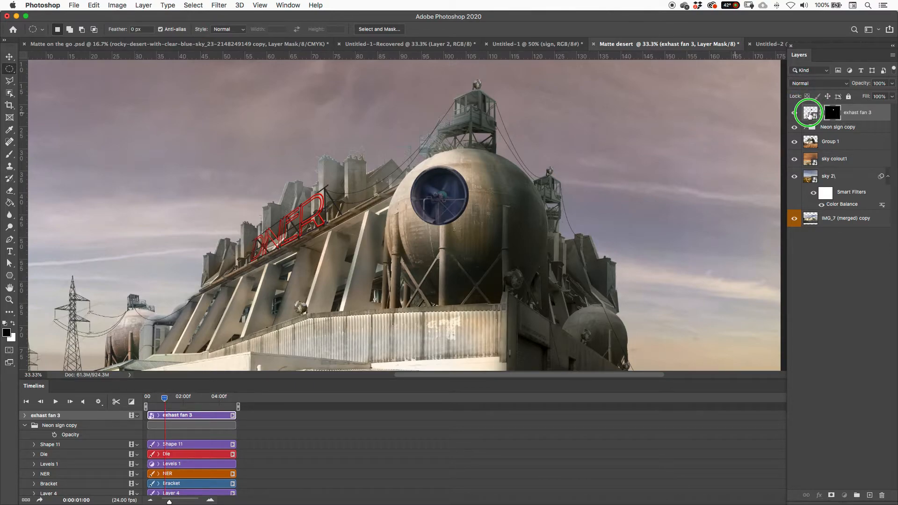
pyautogui.moveTo(809, 115); pyautogui.dragTo(829, 115)
pyautogui.doubleClick(814, 115)
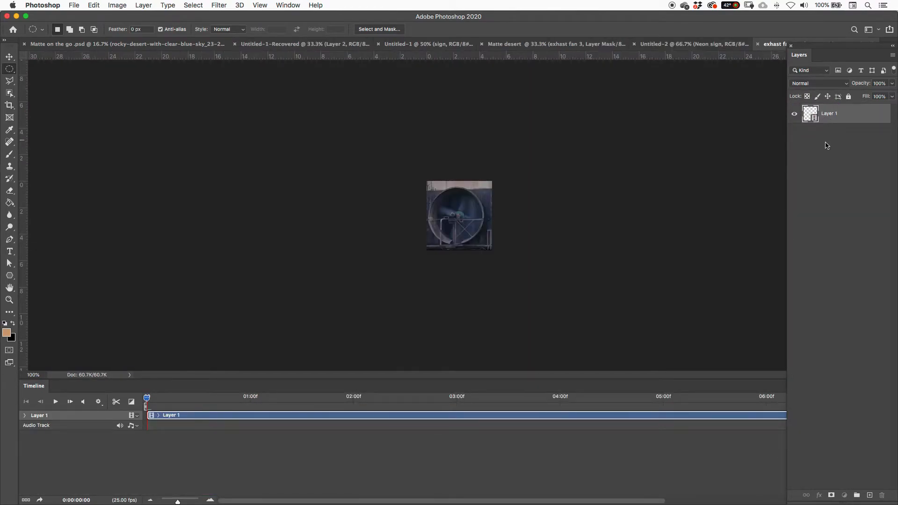
pyautogui.click(665, 44)
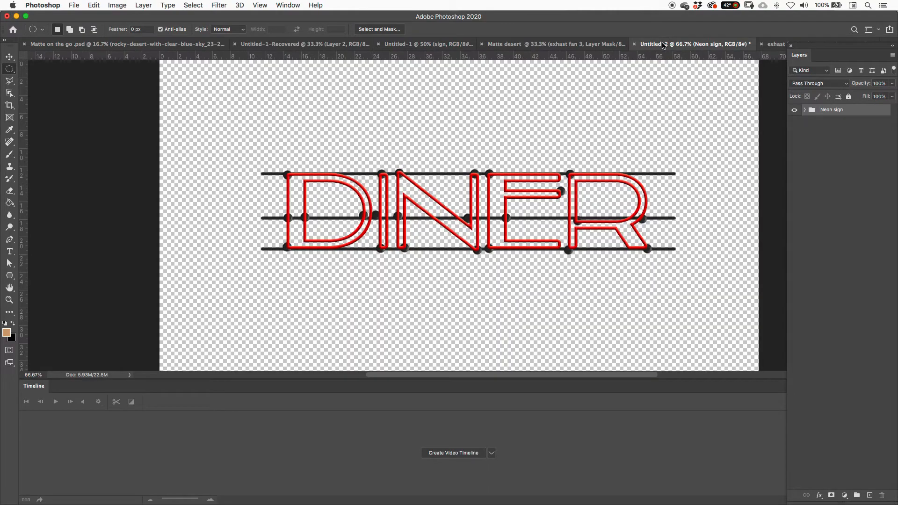
pyautogui.click(562, 45)
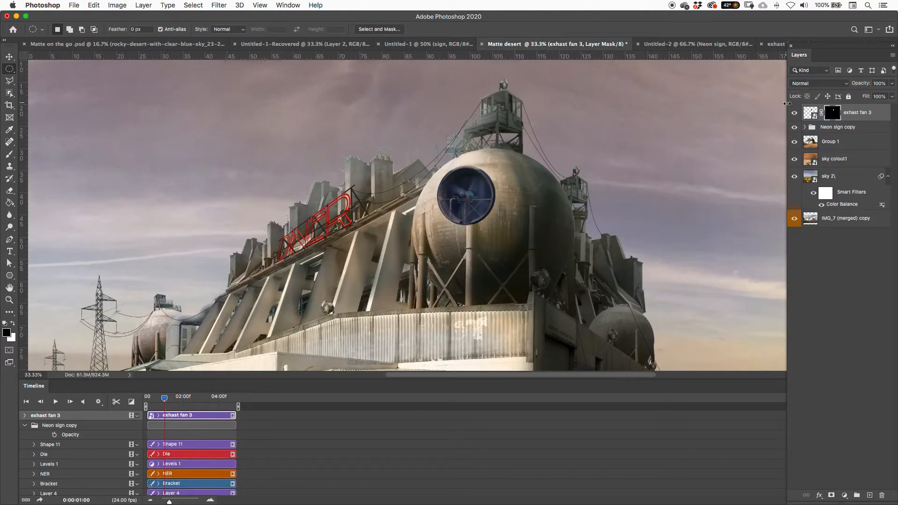
# Step: Target the exhast fan 3 layer's content instead of its mask and move the fan slightly up and right on the spherical tank
pyautogui.click(808, 113)
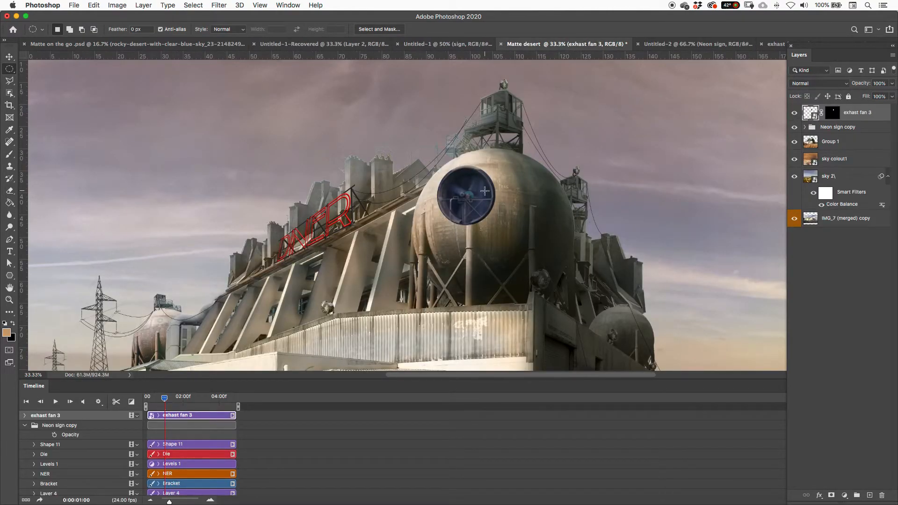
pyautogui.press('v')
pyautogui.moveTo(484, 196)
pyautogui.mouseDown()
pyautogui.moveTo(564, 190)
pyautogui.moveTo(498, 189)
pyautogui.mouseUp()
# Step: Apply Color Balance to the fan with midtone levels +20, +24, -20, and shift the shadows toward red
pyautogui.click(113, 6)
pyautogui.moveTo(125, 32)
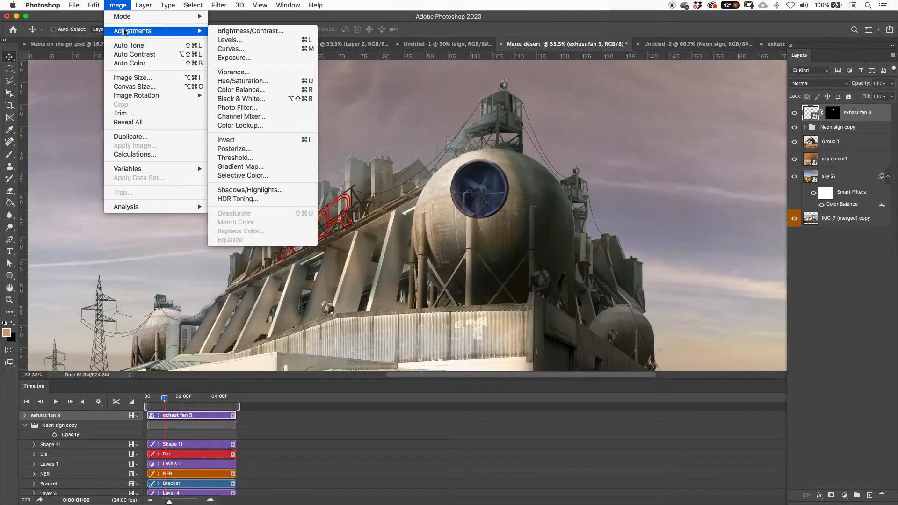
pyautogui.click(275, 91)
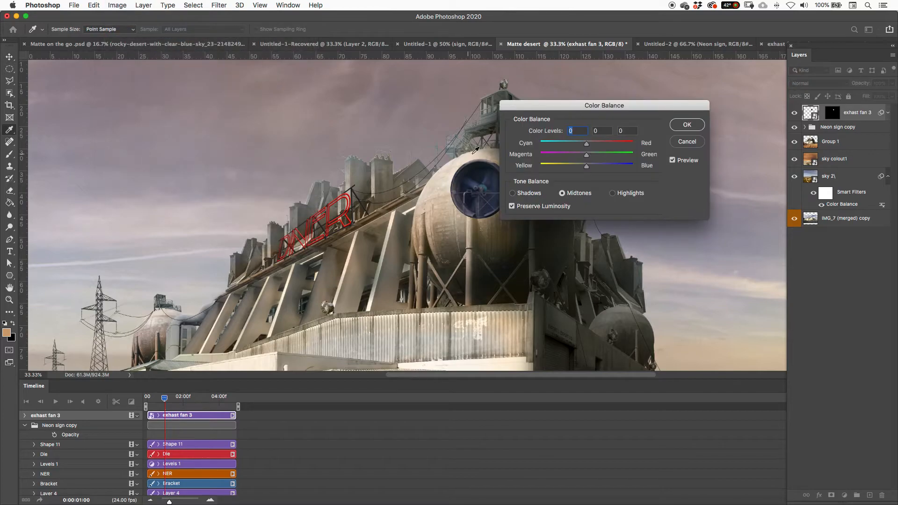
pyautogui.moveTo(595, 153)
pyautogui.mouseDown()
pyautogui.moveTo(584, 167)
pyautogui.moveTo(596, 143)
pyautogui.mouseUp()
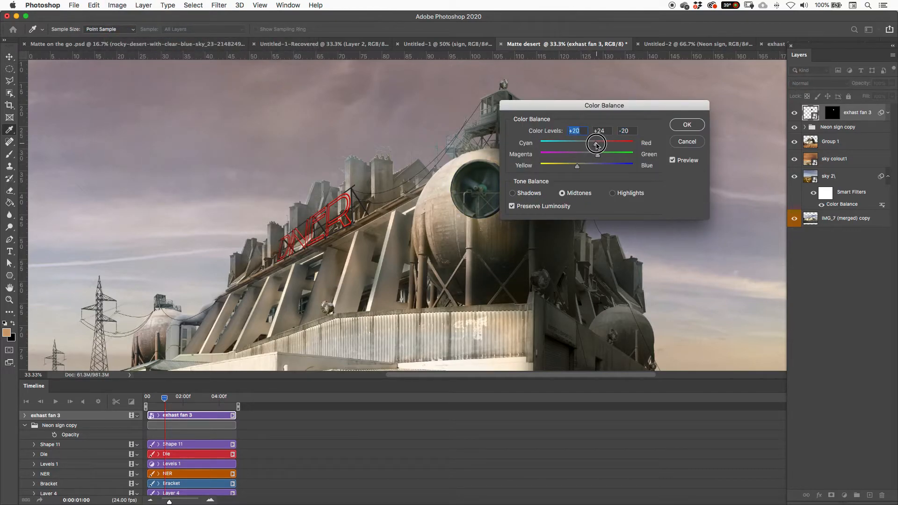
pyautogui.moveTo(574, 110); pyautogui.dragTo(639, 101)
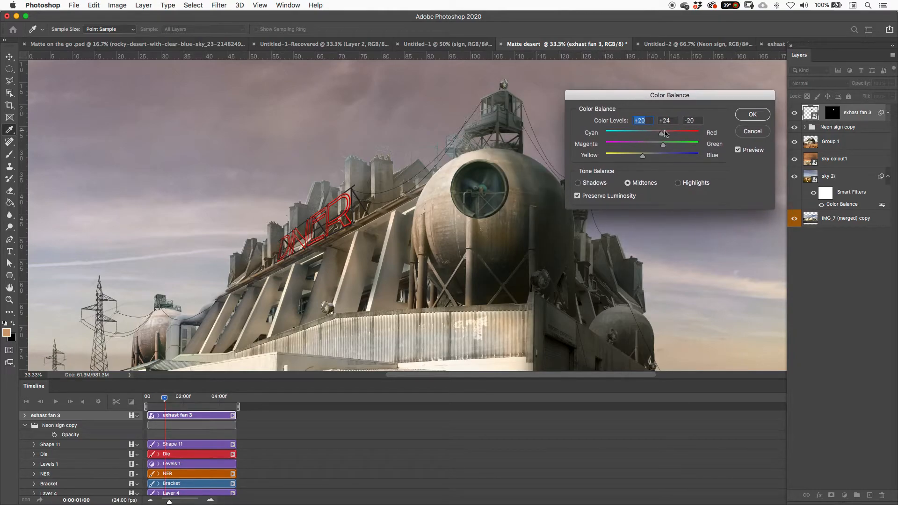
pyautogui.click(580, 184)
pyautogui.click(662, 133)
pyautogui.click(752, 116)
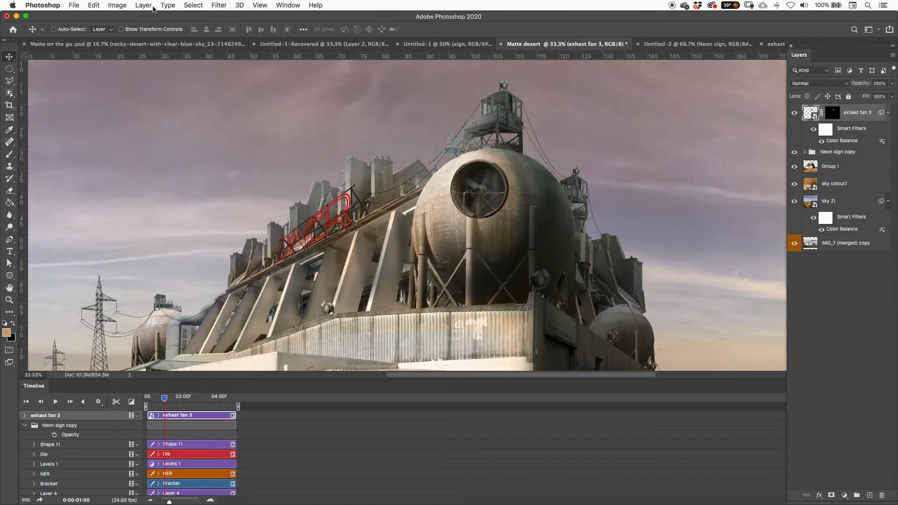
# Step: Brighten the fan with a Levels adjustment, setting the midtone input level to 1.43
pyautogui.click(117, 5)
pyautogui.moveTo(132, 32)
pyautogui.click(243, 31)
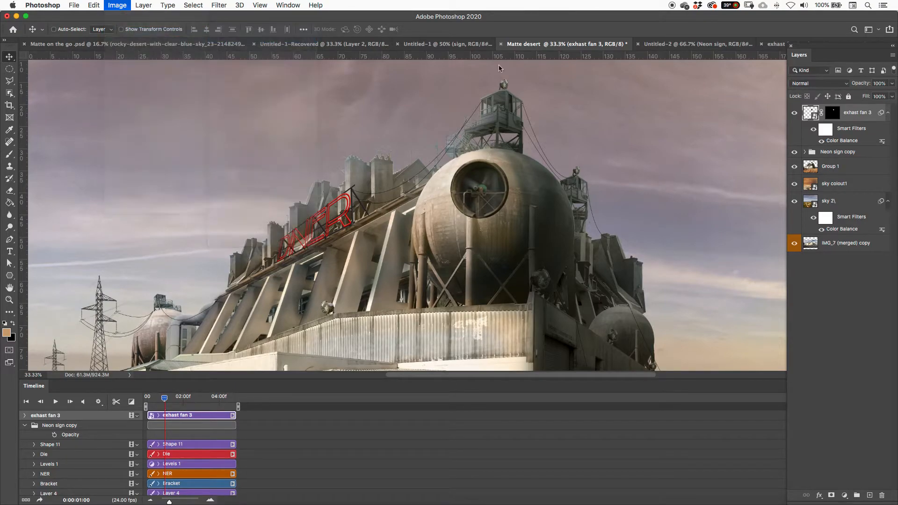
pyautogui.moveTo(477, 113); pyautogui.dragTo(719, 92)
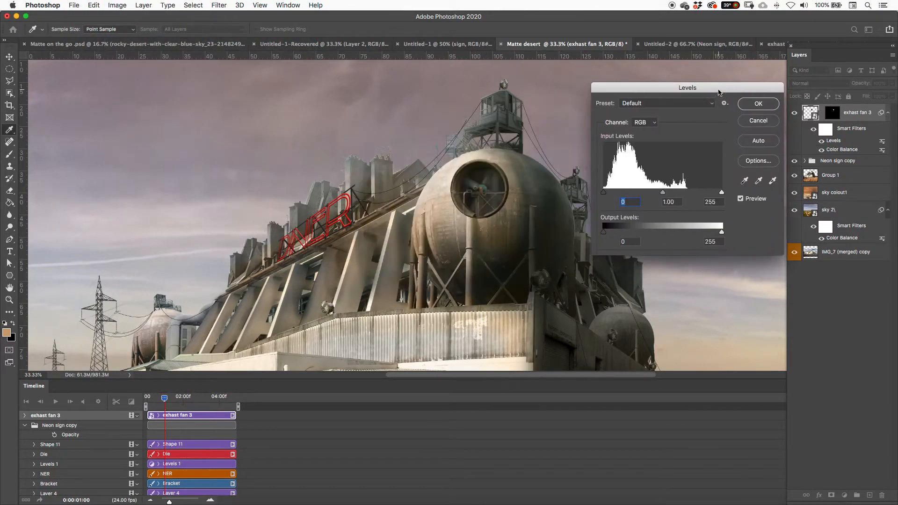
pyautogui.moveTo(662, 194); pyautogui.dragTo(647, 194)
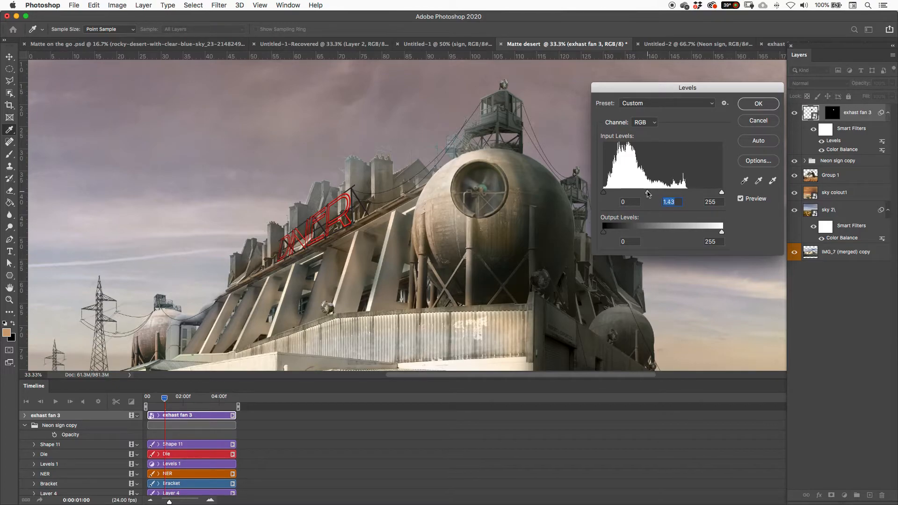
pyautogui.click(763, 106)
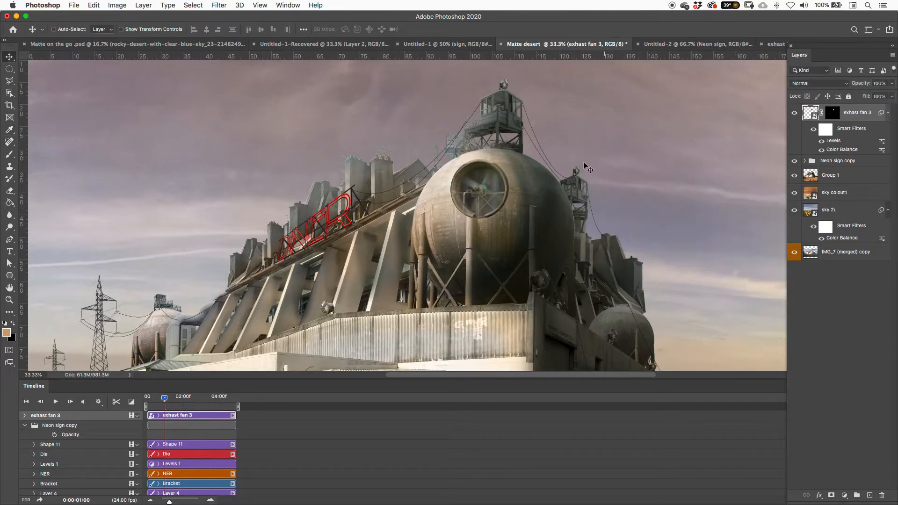
# Step: Draw a new elliptical marquee selection around the circular rim of the fan on the tank
pyautogui.press('m')
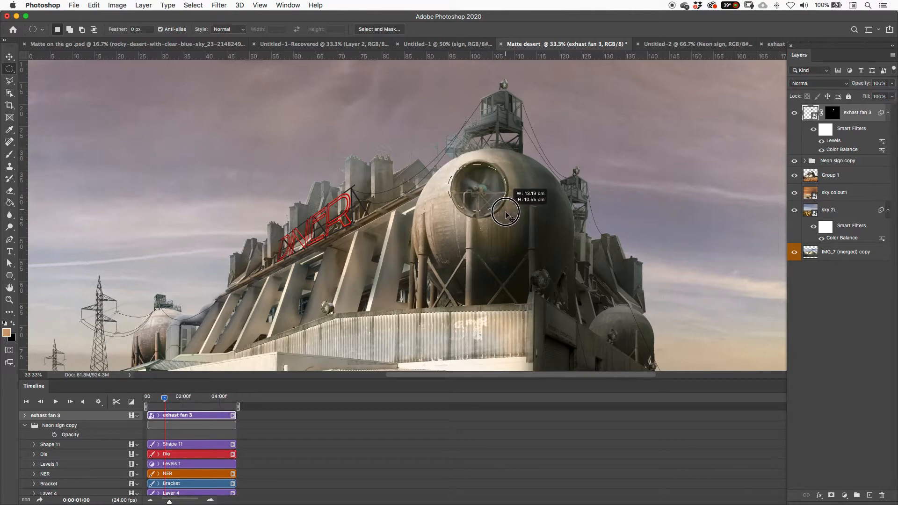
pyautogui.press('super+equal')
pyautogui.press('super+equal')
pyautogui.moveTo(507, 215); pyautogui.dragTo(475, 250)
# Step: Distort the elliptical selection to follow the fan's rim, at about 94% width and 113% height, and commit the transform
pyautogui.rightClick(485, 230)
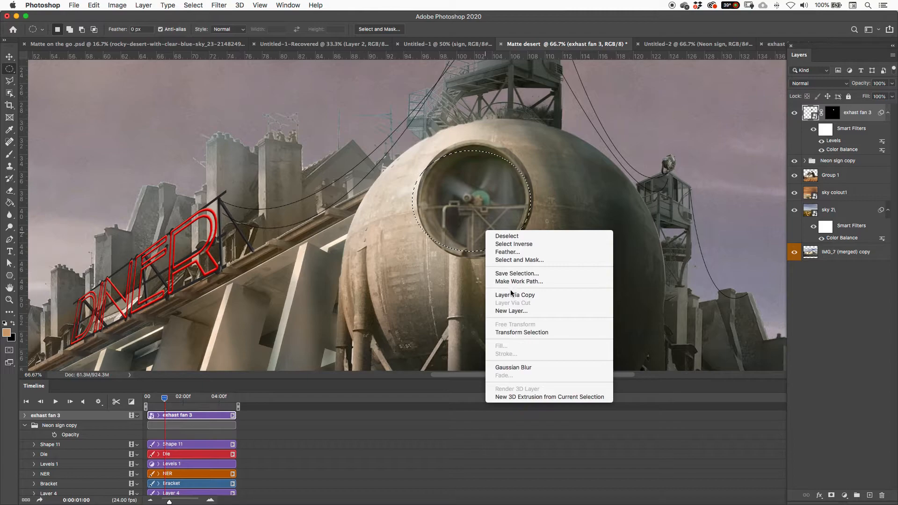
pyautogui.click(518, 332)
pyautogui.rightClick(482, 238)
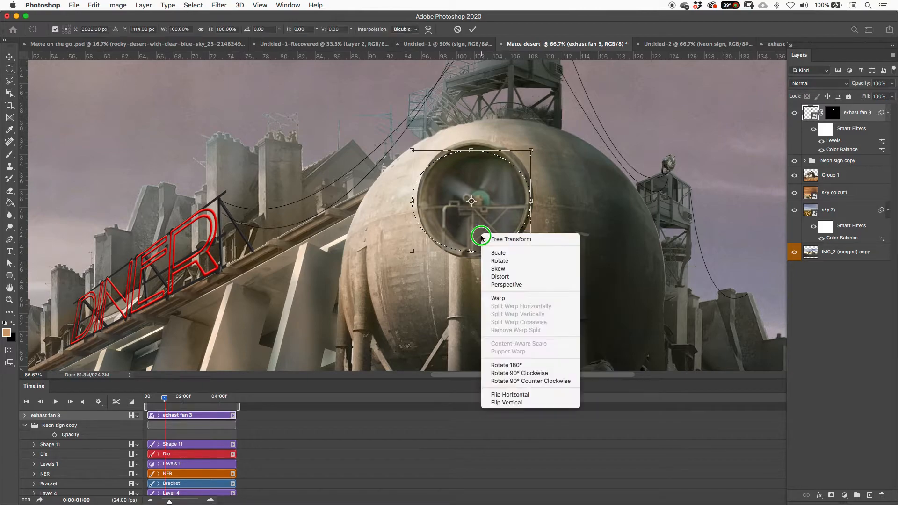
pyautogui.click(511, 277)
pyautogui.moveTo(472, 150); pyautogui.dragTo(474, 142)
pyautogui.moveTo(412, 197); pyautogui.dragTo(418, 200)
pyautogui.moveTo(473, 253); pyautogui.dragTo(474, 258)
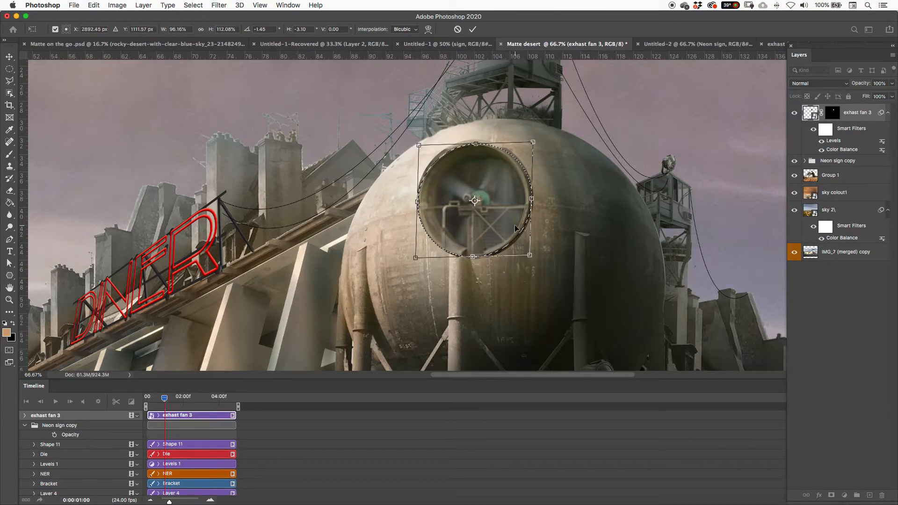
pyautogui.moveTo(533, 203); pyautogui.dragTo(532, 201)
pyautogui.moveTo(530, 200); pyautogui.dragTo(530, 200)
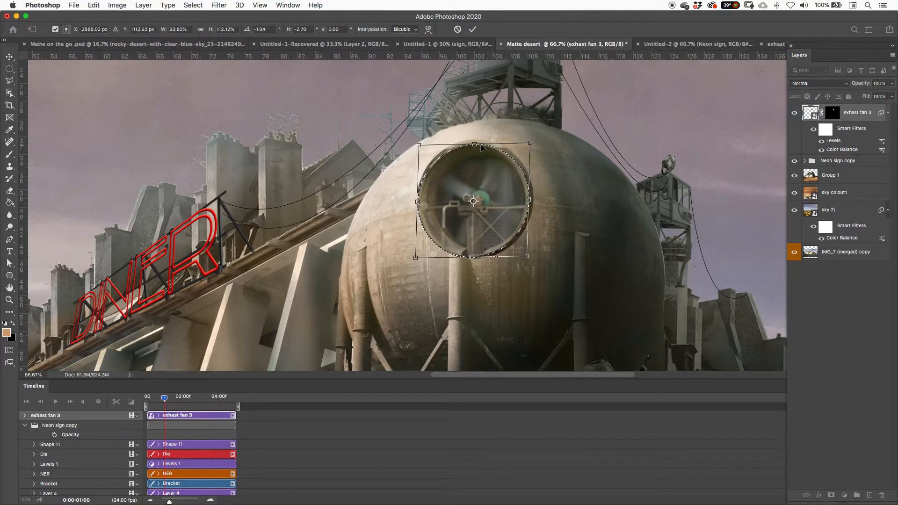
pyautogui.moveTo(474, 146); pyautogui.dragTo(475, 146)
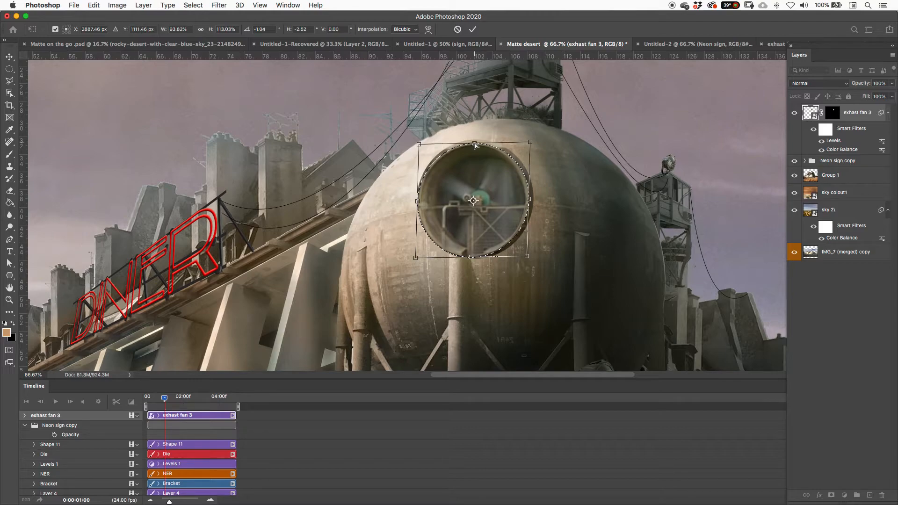
pyautogui.click(473, 29)
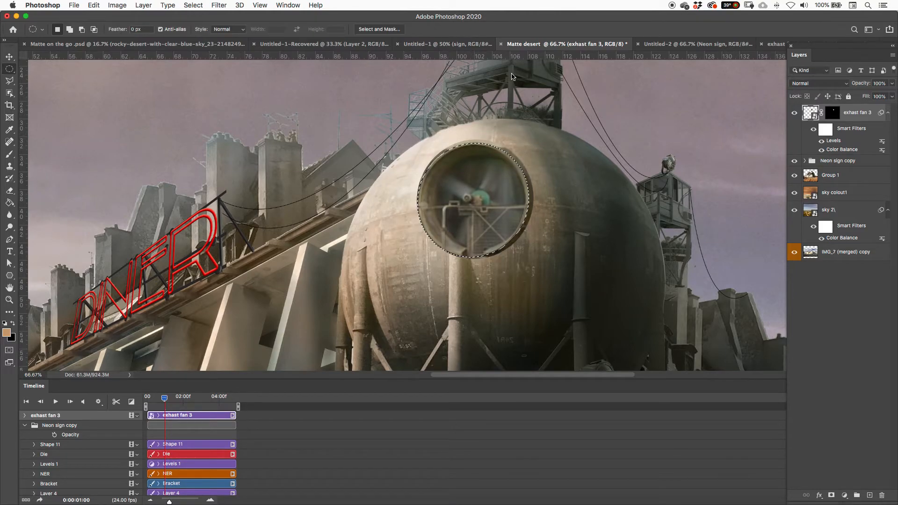
# Step: Target the exhast fan 3 layer mask, invert the selection to cover the area outside the rim, and switch to the Brush tool
pyautogui.click(835, 116)
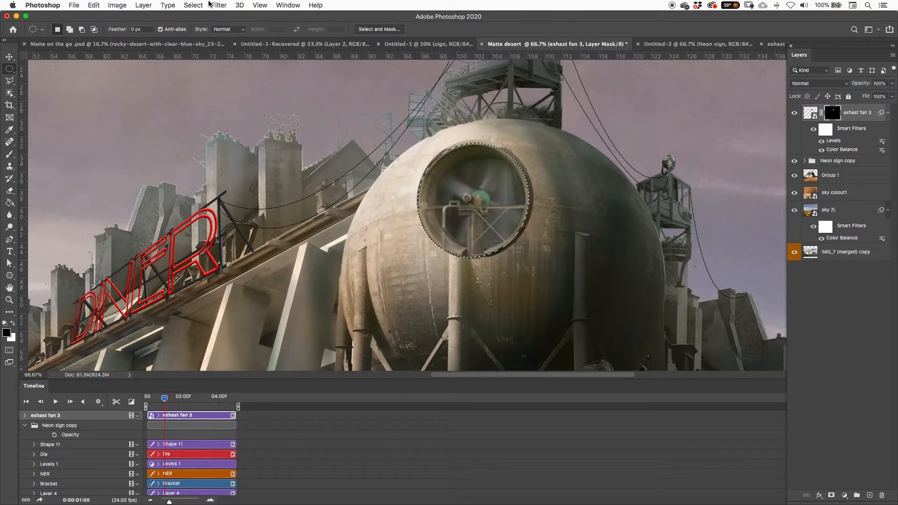
pyautogui.click(196, 5)
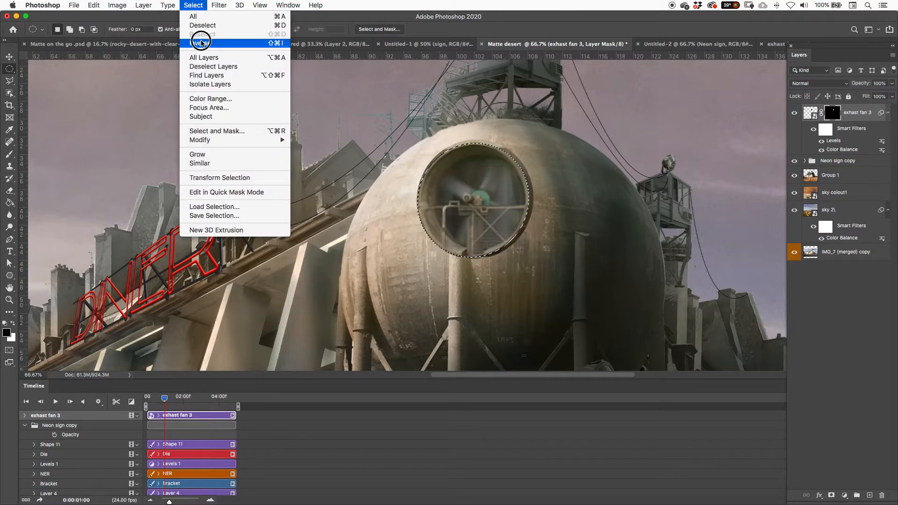
pyautogui.click(201, 43)
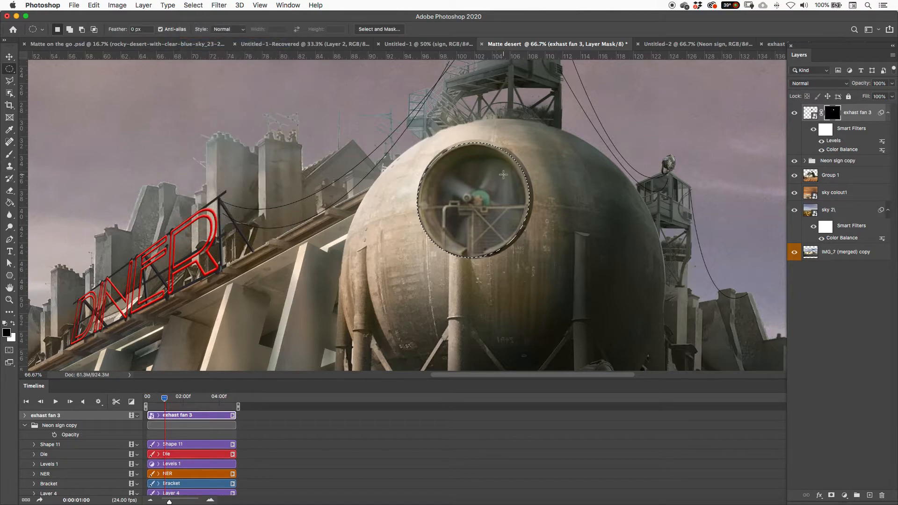
pyautogui.press('b')
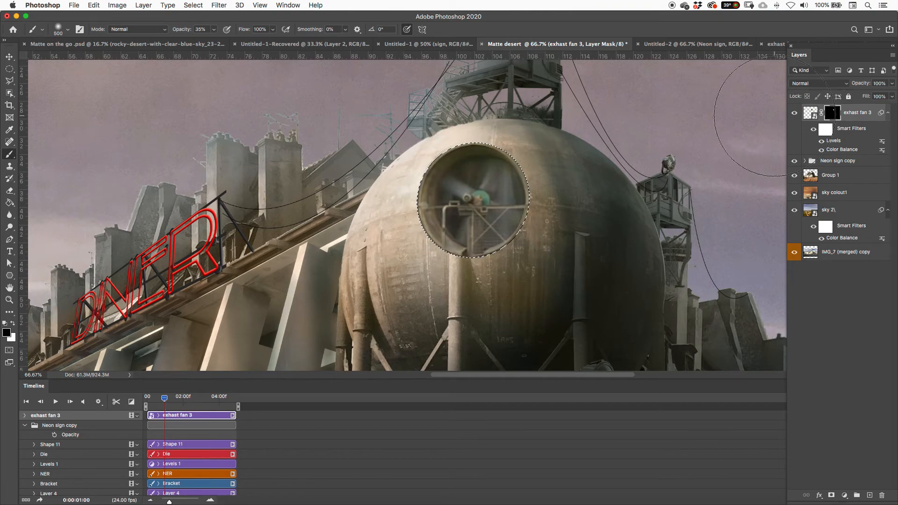
# Step: Clear the selection around the fan's rim, restoring it once to check the edge before deselecting again
pyautogui.press('super+d')
pyautogui.press('super+shift+d')
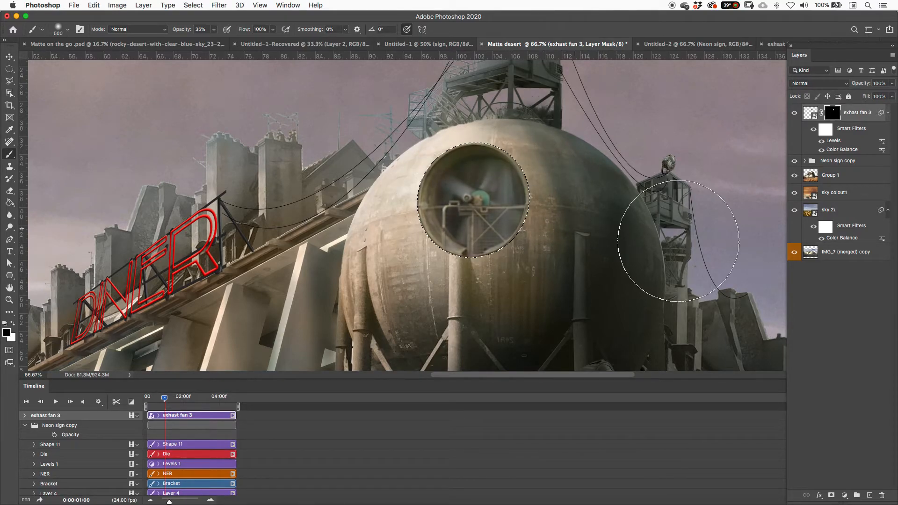
pyautogui.press('super+d')
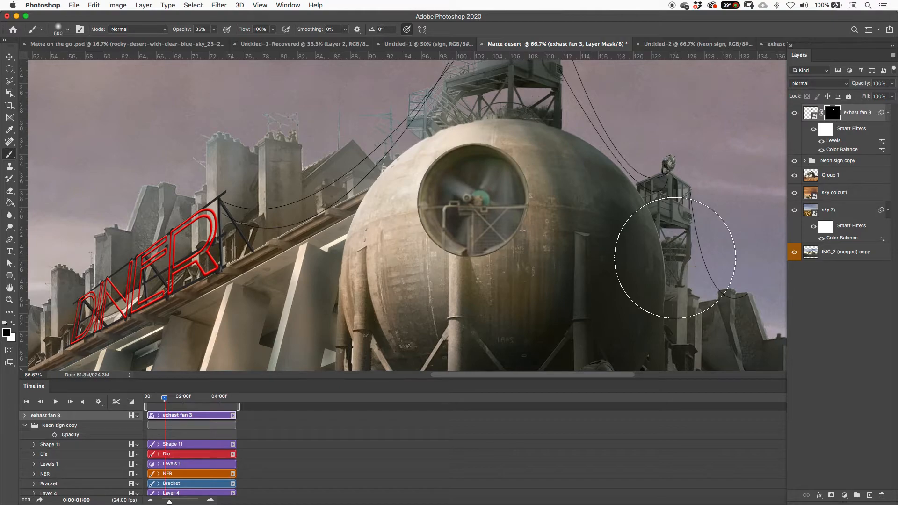
# Step: Move the masked exhaust fan off the spherical tank into the open sky beyond the lookout tower
pyautogui.press('super+minus')
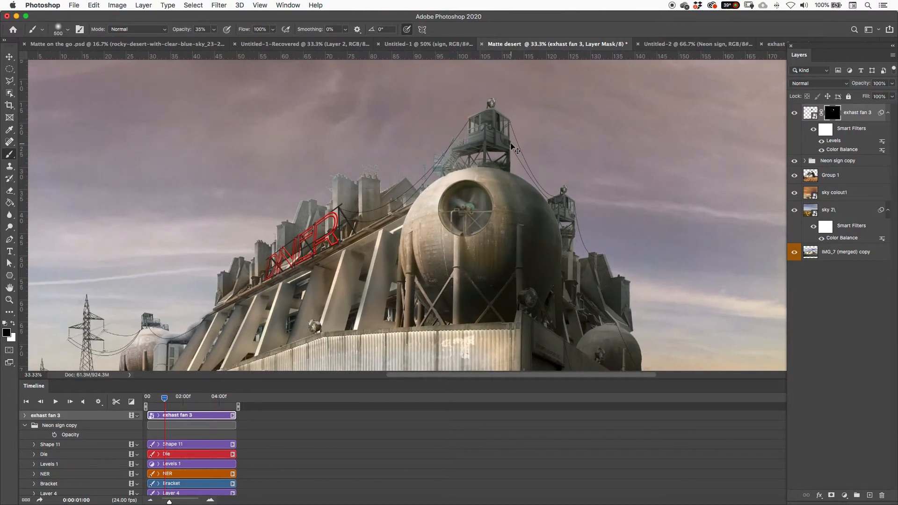
pyautogui.press('super+minus')
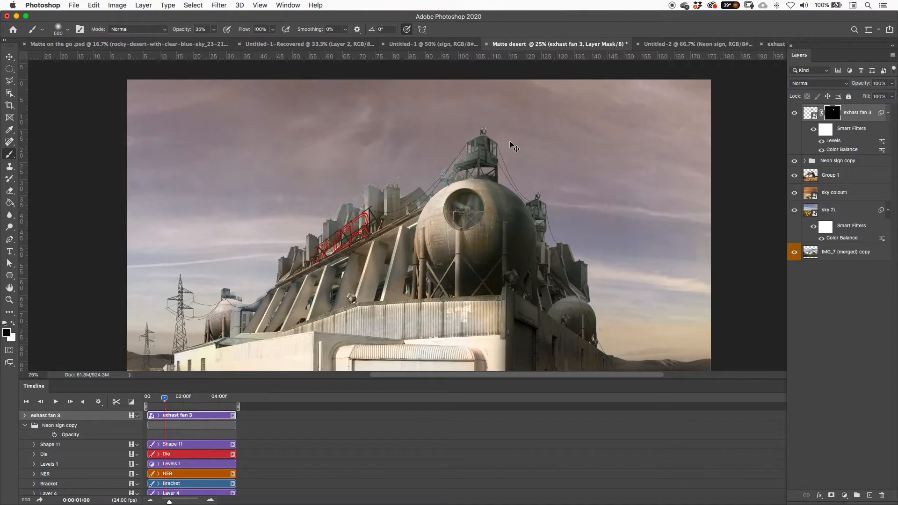
pyautogui.press('super+minus')
pyautogui.press('super+plus')
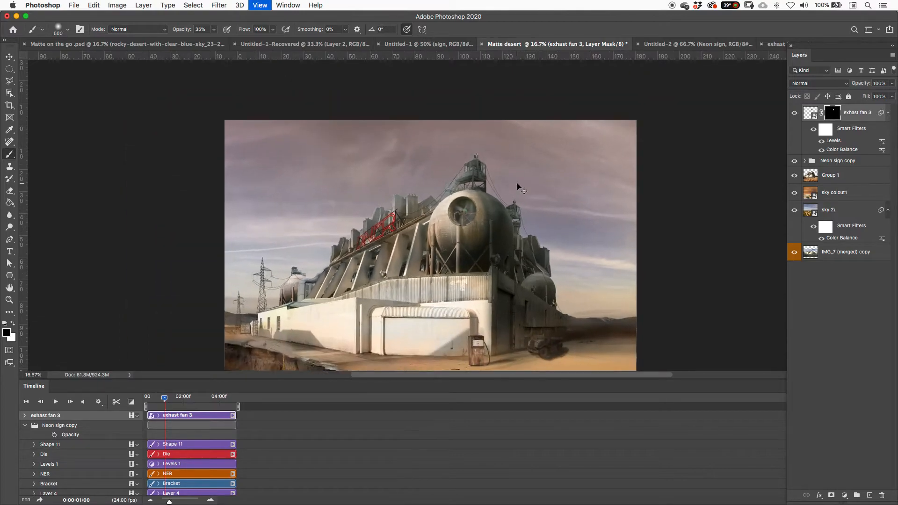
pyautogui.press('v')
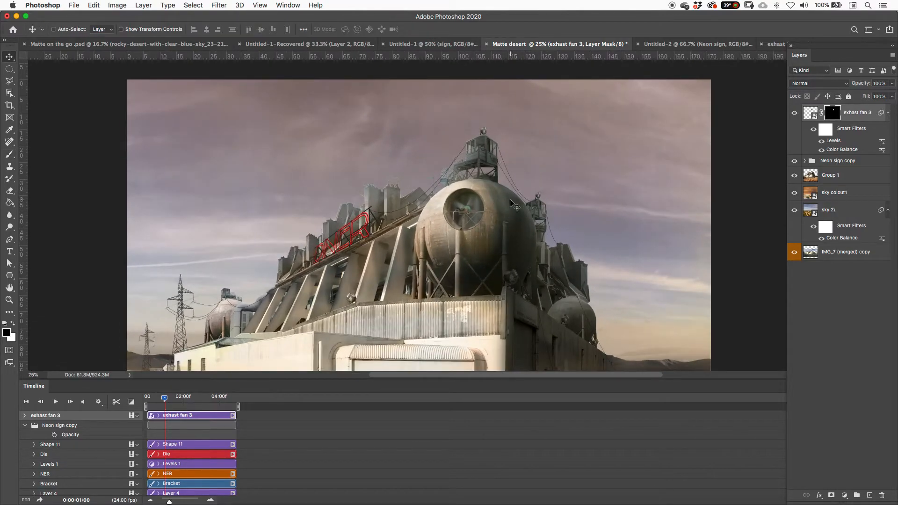
pyautogui.moveTo(464, 210); pyautogui.dragTo(594, 151)
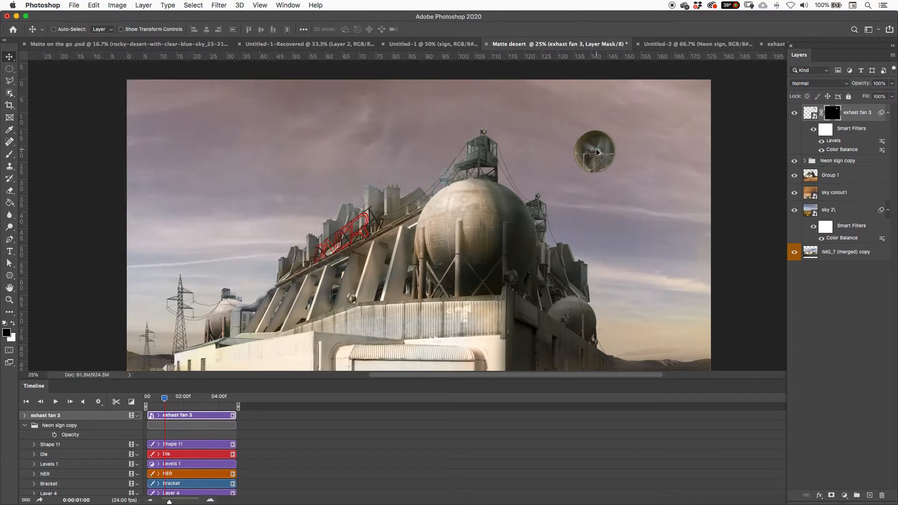
# Step: Duplicate the exhast fan 3 layer content onto the upper front of the spherical tank and flip the copy horizontally
pyautogui.click(810, 114)
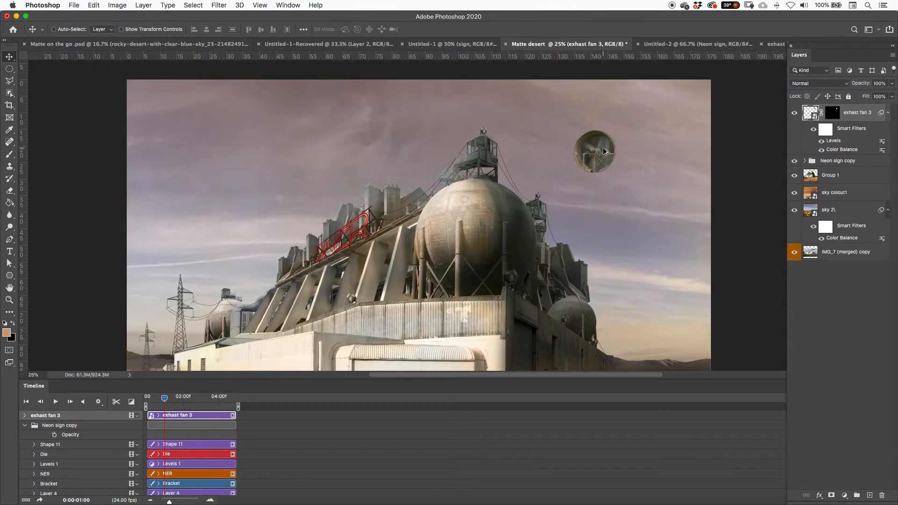
pyautogui.moveTo(603, 151); pyautogui.dragTo(488, 206)
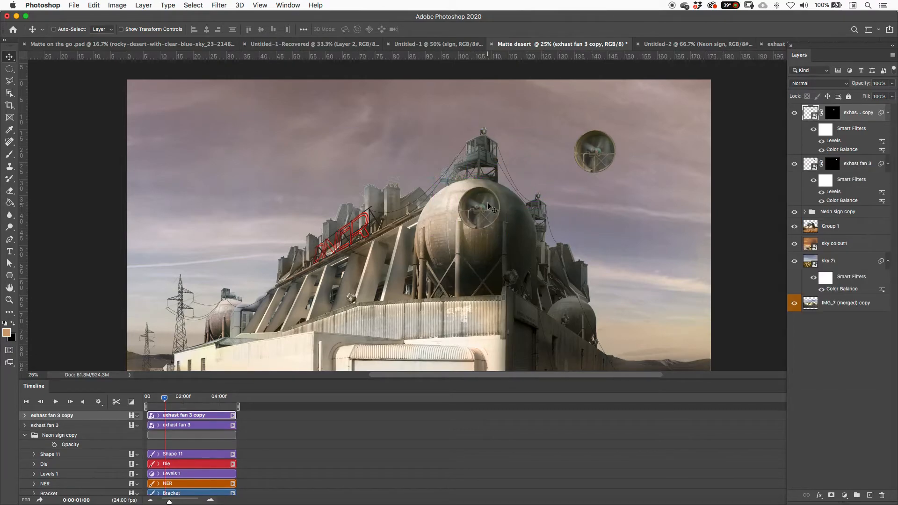
pyautogui.press('super+t')
pyautogui.rightClick(490, 198)
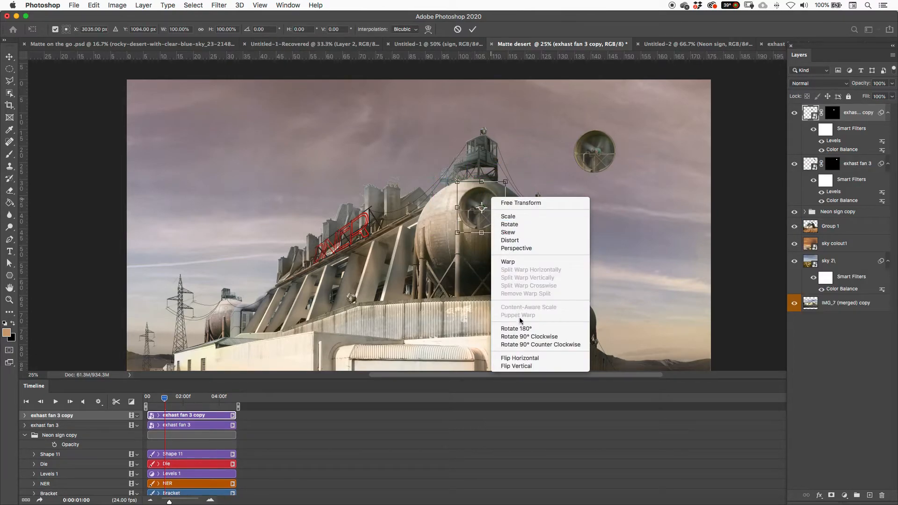
pyautogui.click(520, 358)
# Step: Scale the flipped fan copy to about 75% width and 69% height, distort its corners to fit the tank's front, and commit the transform
pyautogui.moveTo(506, 182); pyautogui.dragTo(499, 192)
pyautogui.press('super+z')
pyautogui.moveTo(489, 200)
pyautogui.mouseDown()
pyautogui.moveTo(510, 199)
pyautogui.moveTo(489, 205)
pyautogui.moveTo(513, 186)
pyautogui.moveTo(500, 198)
pyautogui.mouseUp()
pyautogui.press('super+equal')
pyautogui.rightClick(500, 198)
pyautogui.click(514, 237)
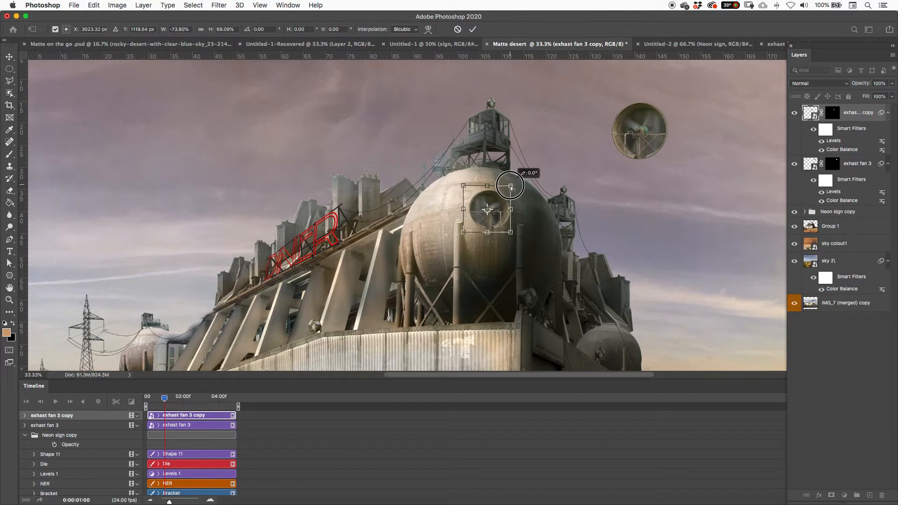
pyautogui.moveTo(463, 186); pyautogui.dragTo(463, 188)
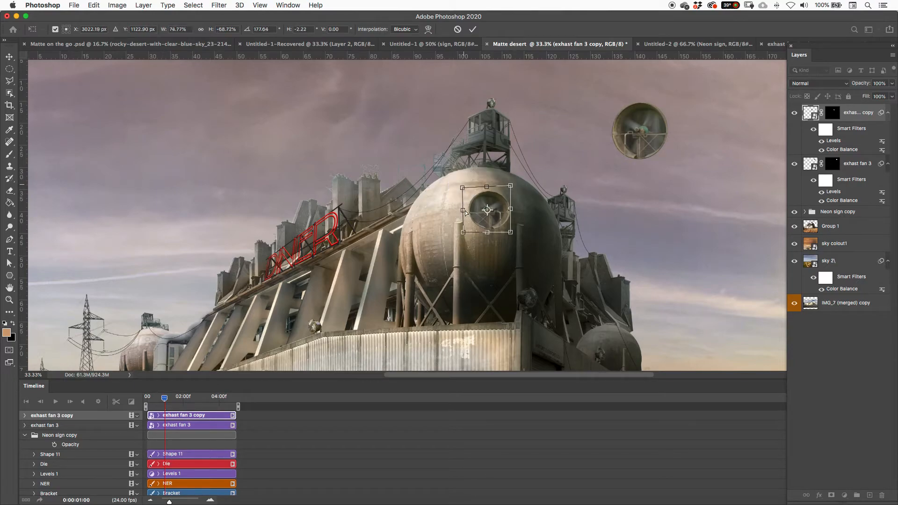
pyautogui.moveTo(464, 229); pyautogui.dragTo(511, 233)
pyautogui.press('Return')
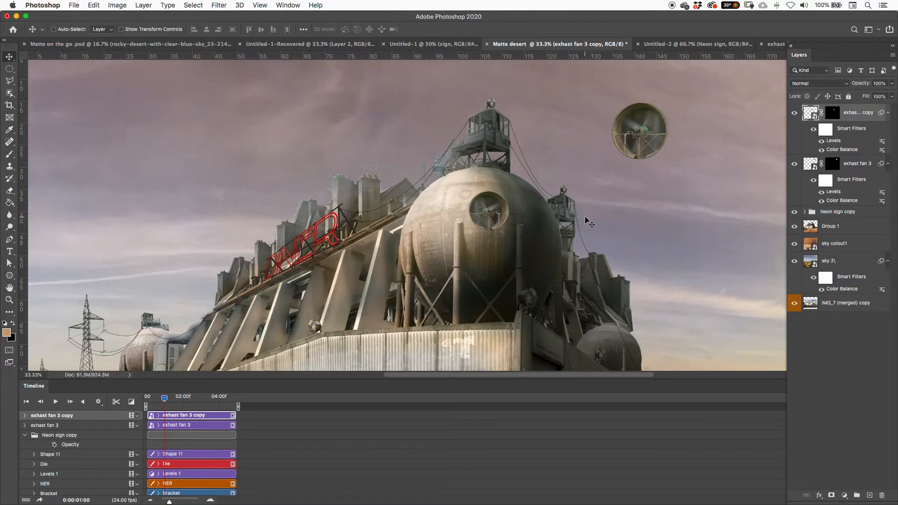
# Step: Preview the fan animation and return the playhead to the start of the timeline
pyautogui.press('space')
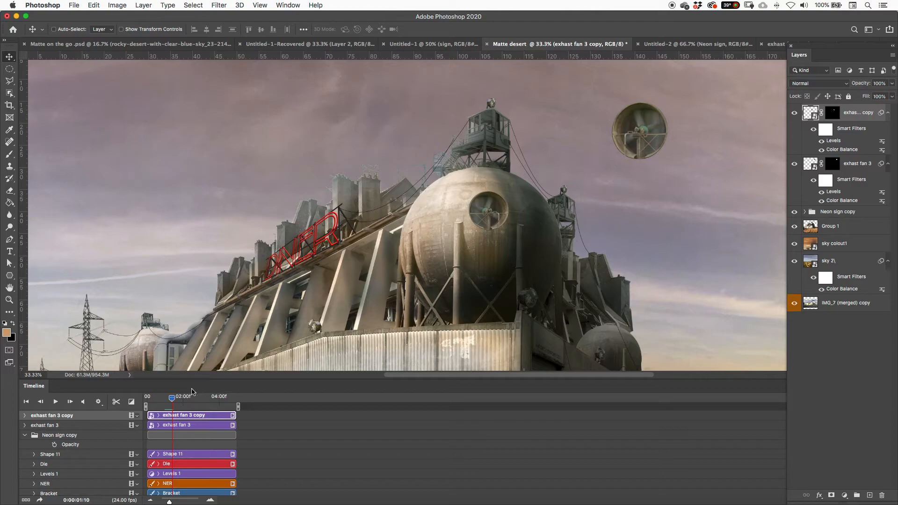
pyautogui.moveTo(174, 400); pyautogui.dragTo(147, 398)
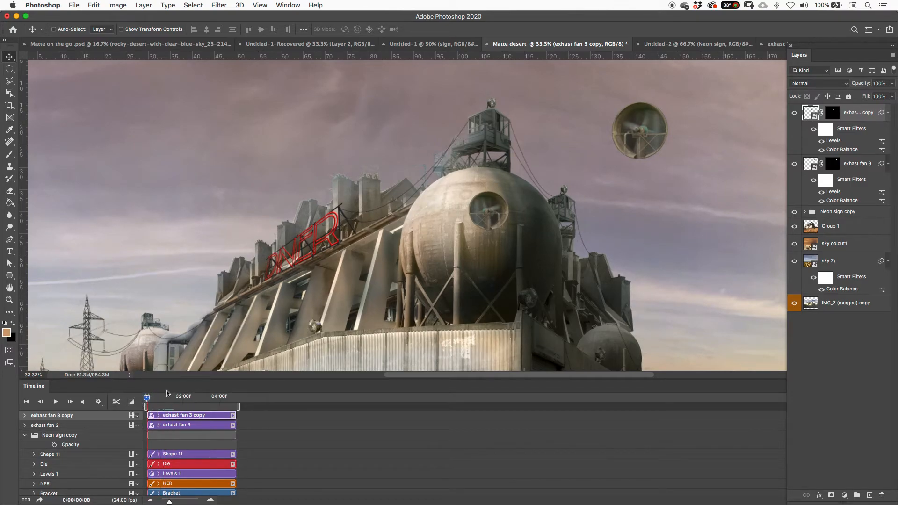
# Step: Duplicate the front fan to the tank's right side and distort the copy into a narrow ellipse, about 58% wide and 87% high
pyautogui.moveTo(492, 216); pyautogui.dragTo(551, 232)
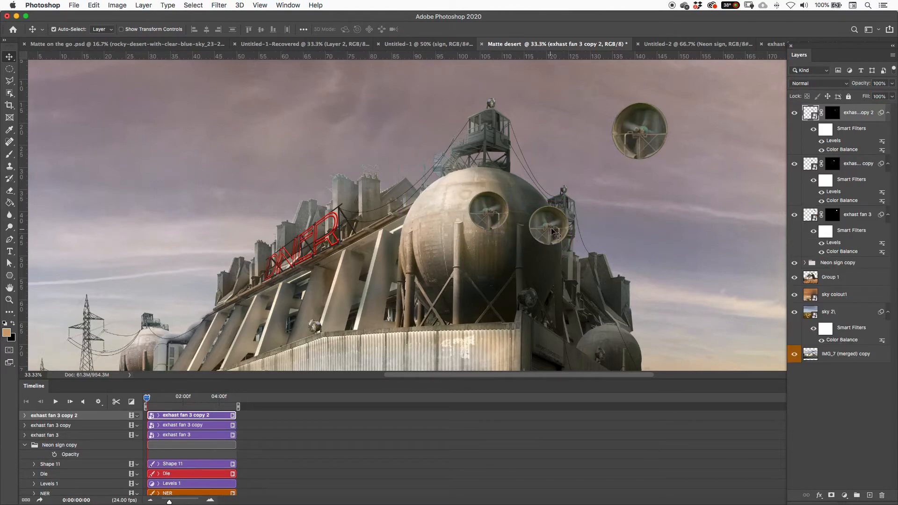
pyautogui.press('super+t')
pyautogui.rightClick(553, 226)
pyautogui.click(569, 261)
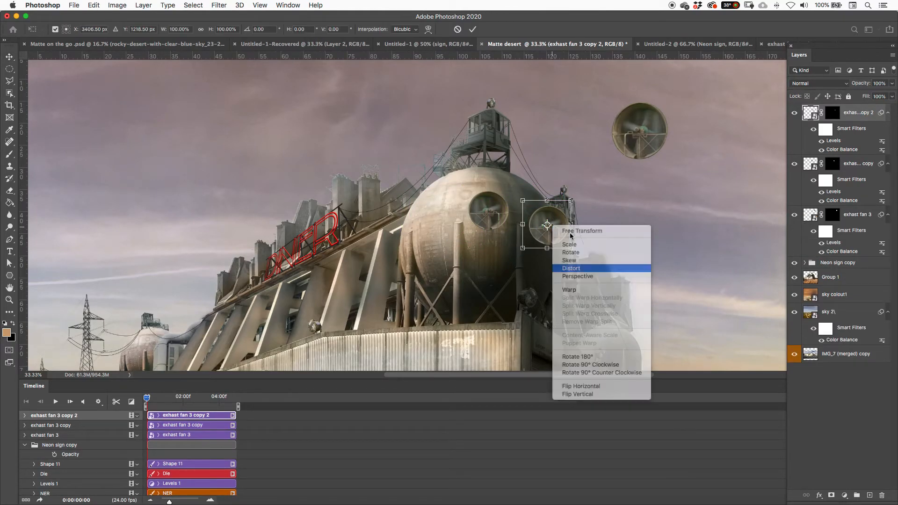
pyautogui.moveTo(572, 224); pyautogui.dragTo(536, 250)
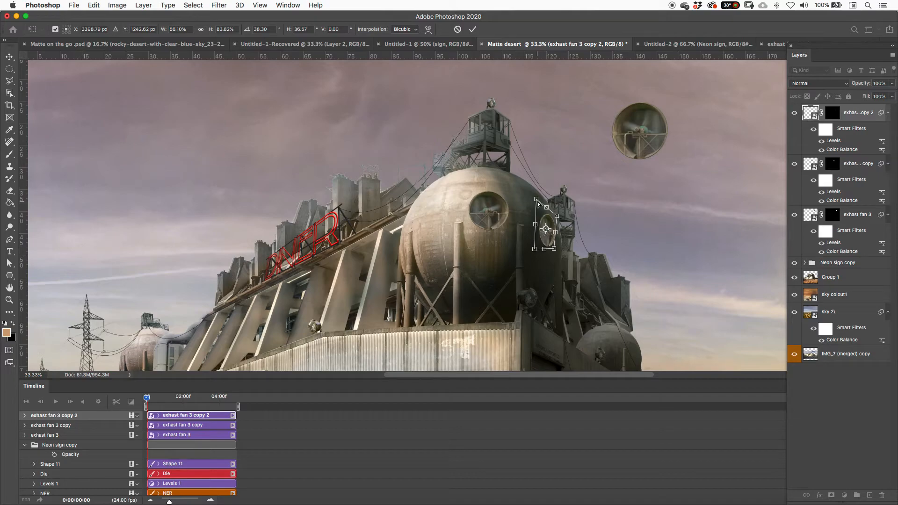
pyautogui.moveTo(538, 202); pyautogui.dragTo(556, 213)
# Step: Try to warp the fan copy on the tank's right side
pyautogui.rightClick(549, 216)
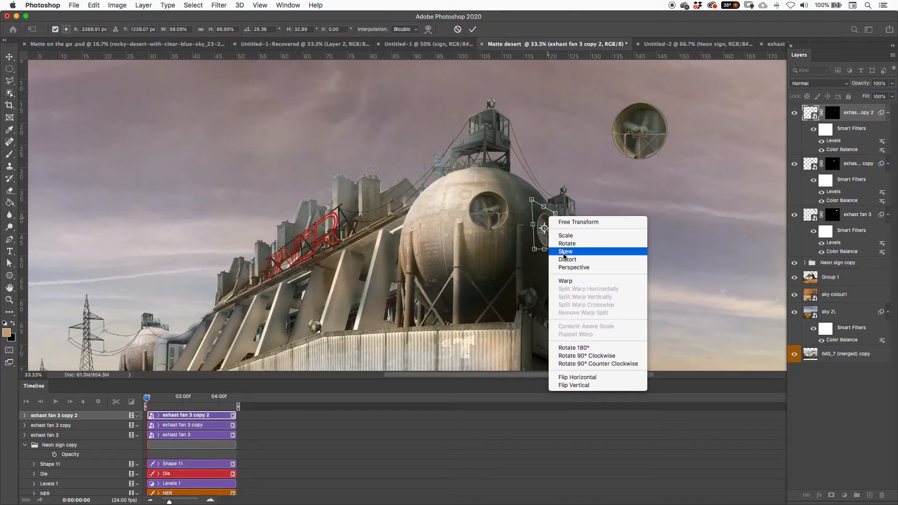
pyautogui.click(565, 281)
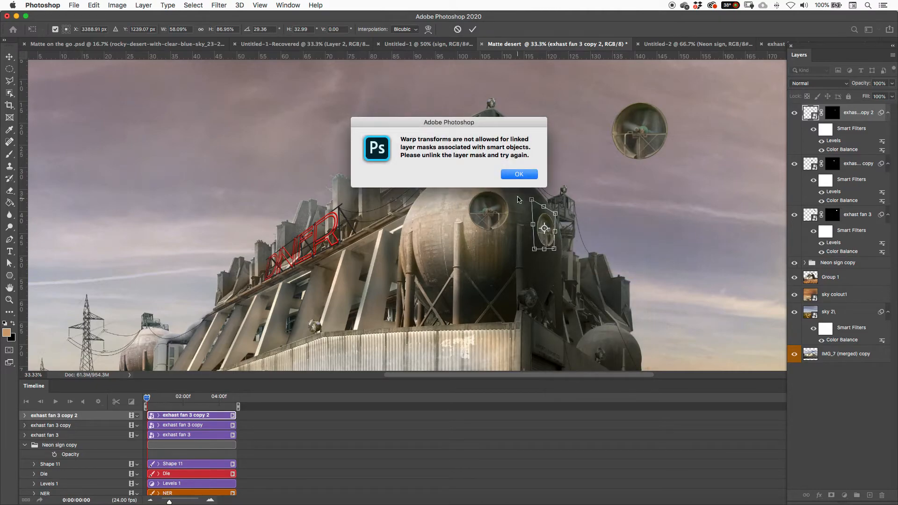
pyautogui.click(520, 176)
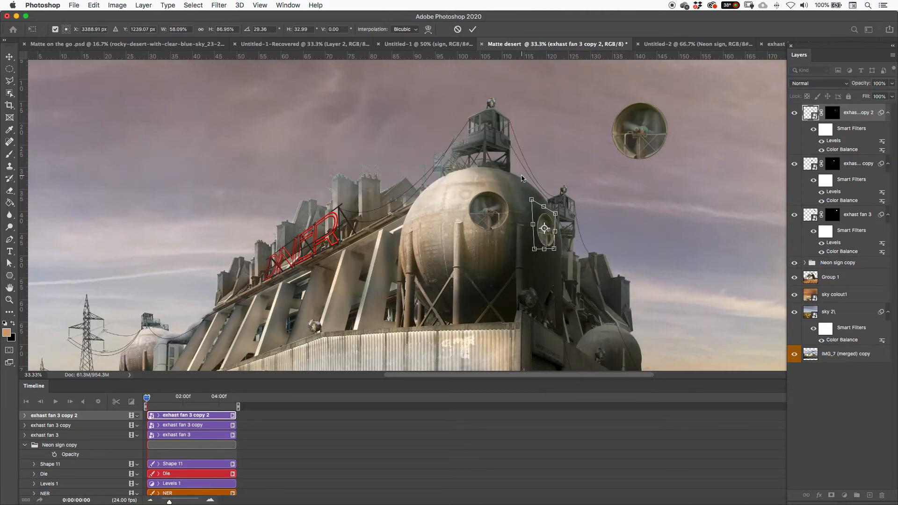
# Step: Refine the right-side fan's corners to about 56% width and 78% height and commit the transform
pyautogui.moveTo(556, 213); pyautogui.dragTo(554, 218)
pyautogui.moveTo(536, 248); pyautogui.dragTo(555, 249)
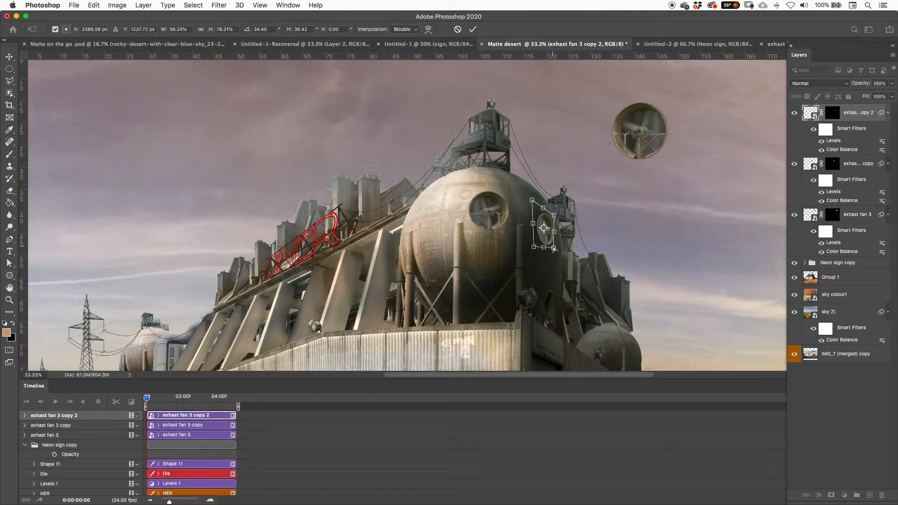
pyautogui.press('Return')
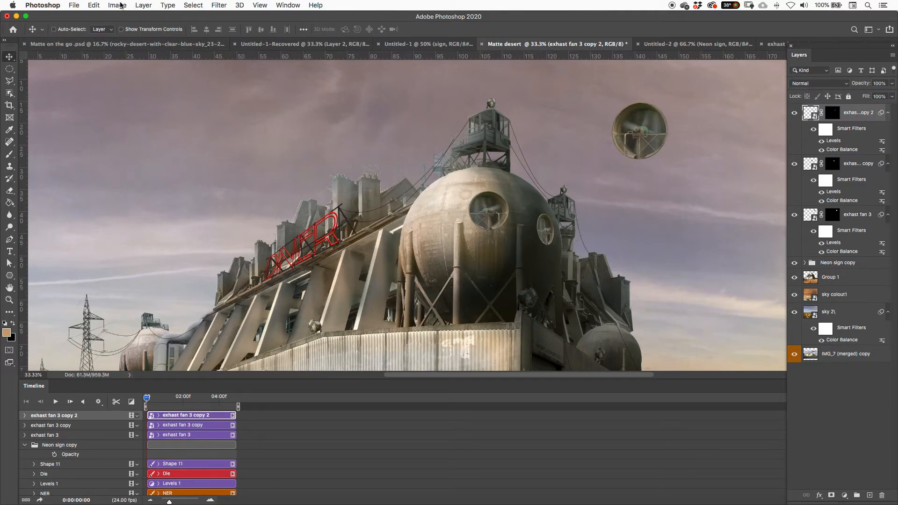
# Step: Darken the right-side fan with Levels, using input black 26 and midtone 0.76 and lowering the output white level
pyautogui.click(118, 5)
pyautogui.moveTo(122, 31)
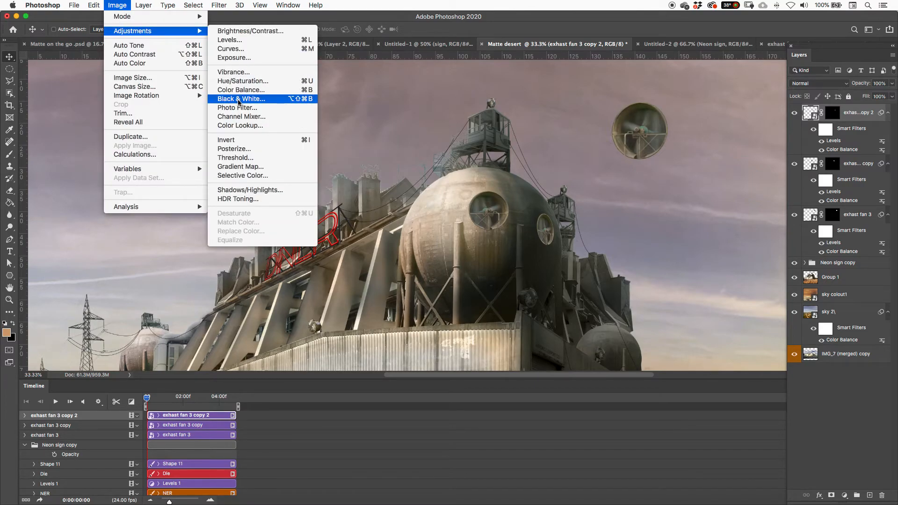
pyautogui.click(230, 40)
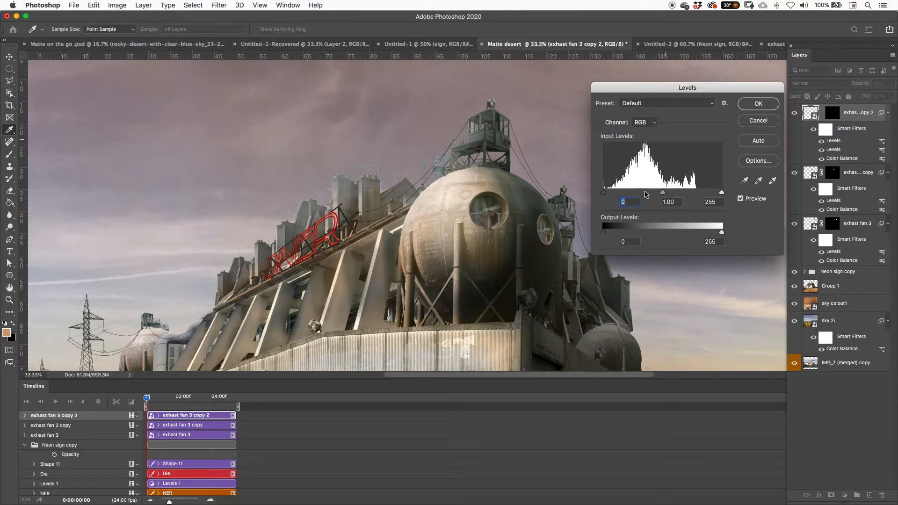
pyautogui.moveTo(647, 194); pyautogui.dragTo(676, 195)
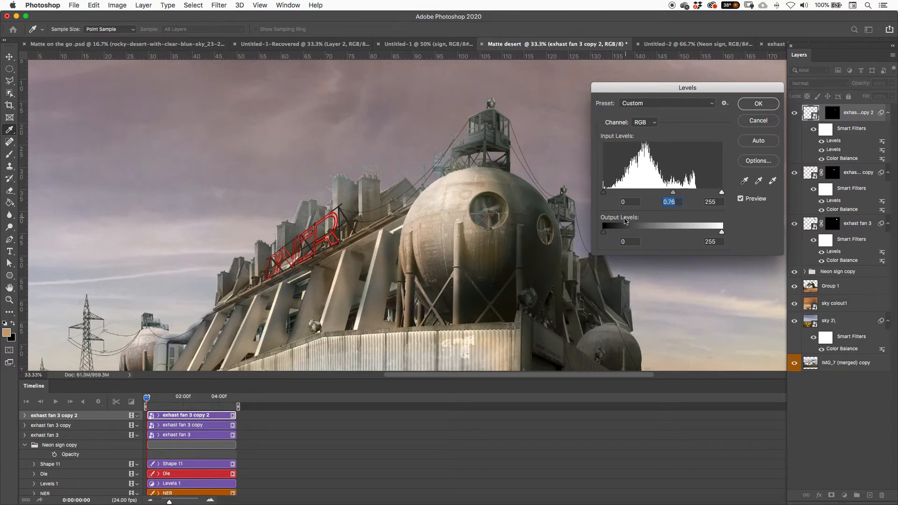
pyautogui.moveTo(605, 232)
pyautogui.mouseDown()
pyautogui.moveTo(612, 233)
pyautogui.moveTo(596, 232)
pyautogui.mouseUp()
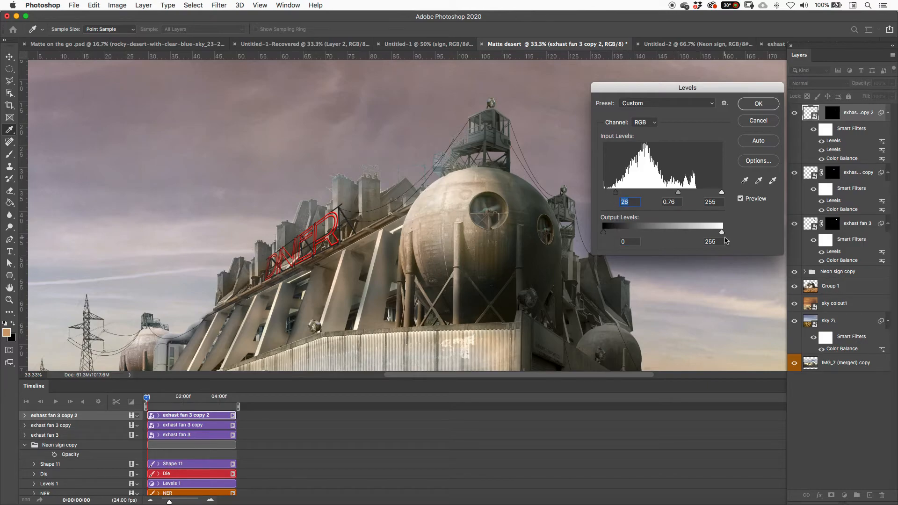
pyautogui.moveTo(705, 233); pyautogui.dragTo(698, 233)
pyautogui.click(758, 104)
# Step: Duplicate the front fan and place the copy toward the tank's left side
pyautogui.press('super+minus')
pyautogui.press('v')
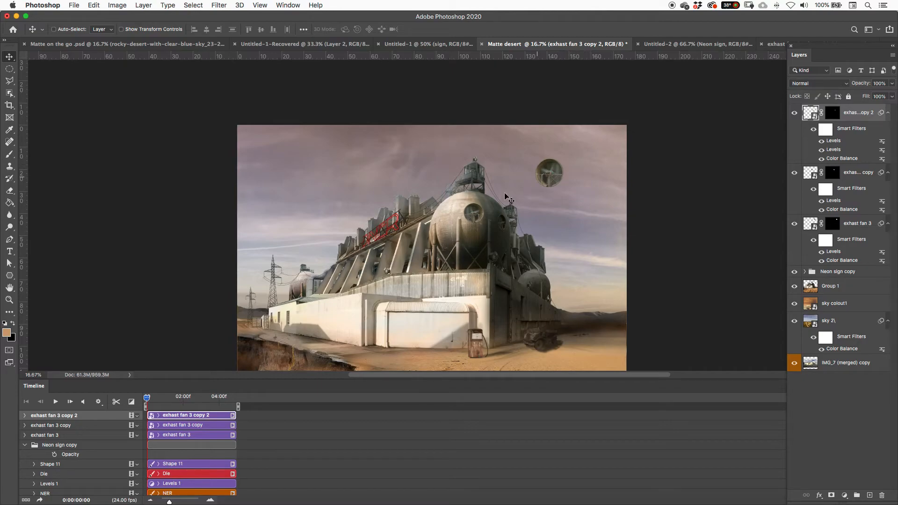
pyautogui.click(477, 211)
pyautogui.moveTo(476, 214); pyautogui.dragTo(446, 216)
pyautogui.press('super+plus')
pyautogui.press('super+plus')
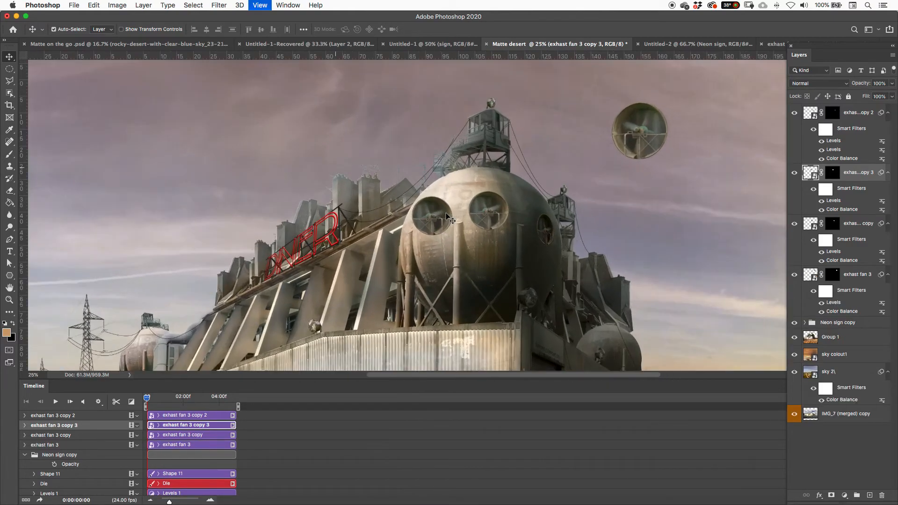
# Step: Flip the left fan copy horizontally within a free transform
pyautogui.press('super+t')
pyautogui.rightClick(439, 220)
pyautogui.click(460, 378)
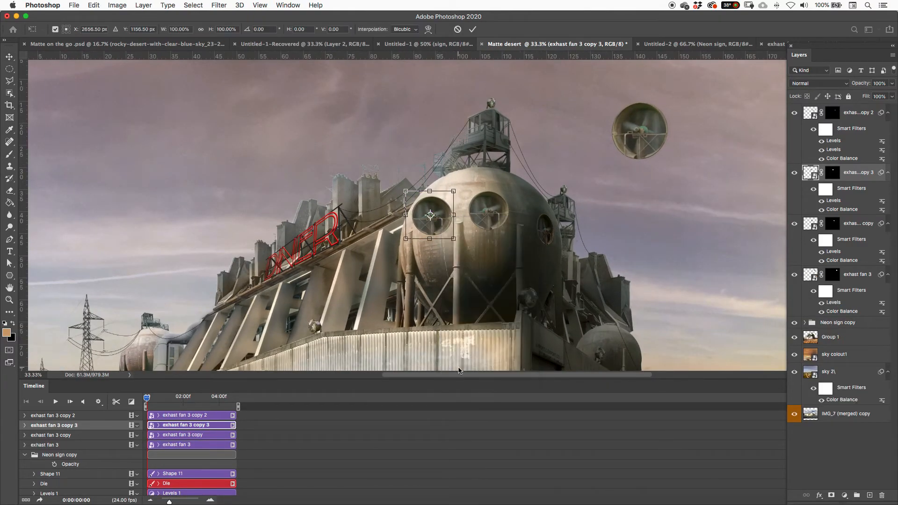
pyautogui.rightClick(440, 219)
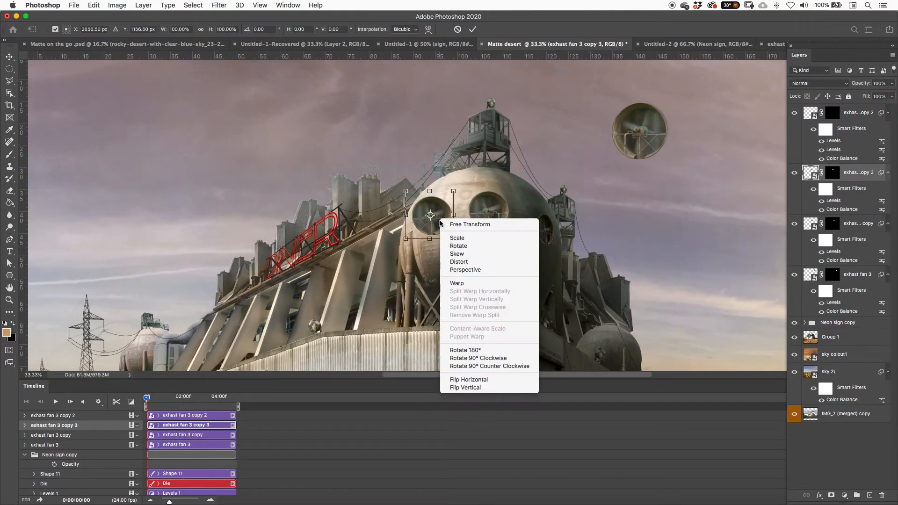
pyautogui.click(467, 380)
# Step: Reshape the left fan copy into a thin ellipse on the tank's left edge, about 32% wide and 92% high
pyautogui.rightClick(432, 219)
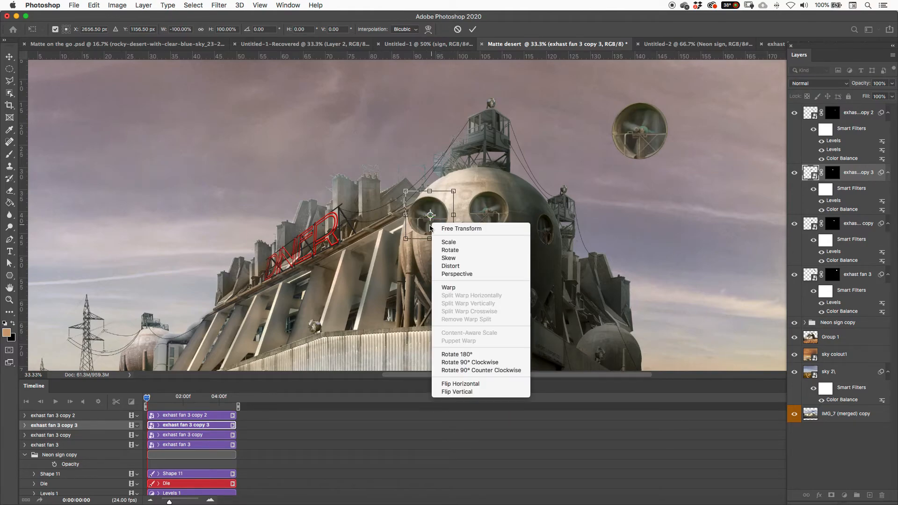
pyautogui.click(457, 259)
pyautogui.moveTo(408, 193); pyautogui.dragTo(416, 204)
pyautogui.moveTo(408, 240)
pyautogui.mouseDown()
pyautogui.moveTo(416, 241)
pyautogui.moveTo(422, 210)
pyautogui.moveTo(409, 209)
pyautogui.moveTo(402, 240)
pyautogui.mouseUp()
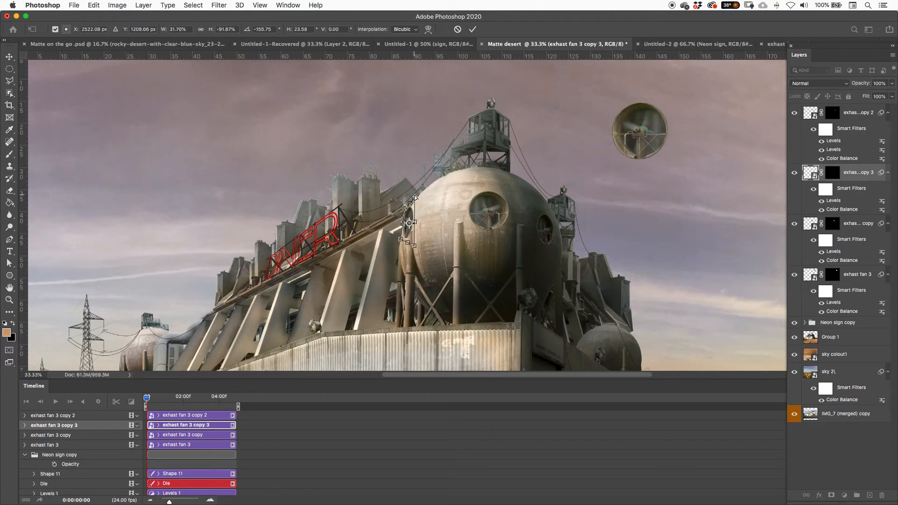
# Step: Fine-tune the left fan's corners against the tank's edge, commit the transform, and nudge the fan slightly toward the edge
pyautogui.press('super+equal')
pyautogui.press('super+equal')
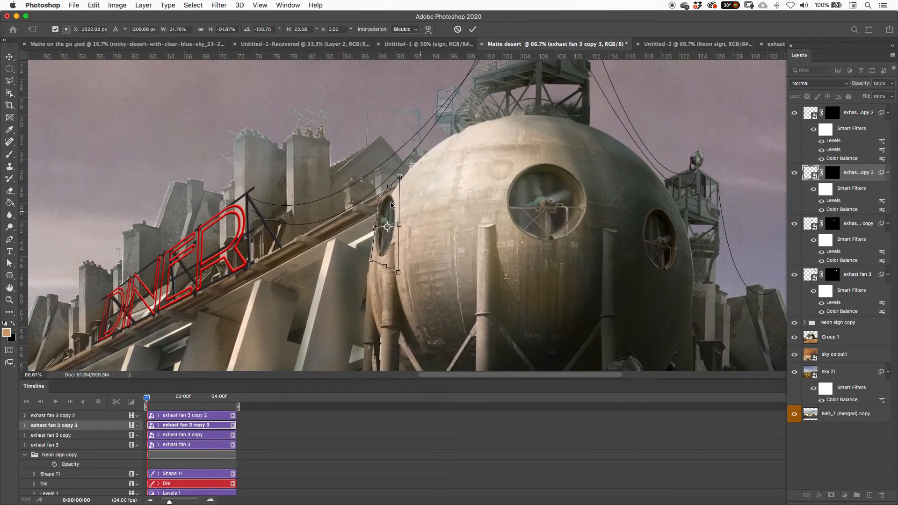
pyautogui.moveTo(379, 198)
pyautogui.mouseDown()
pyautogui.moveTo(393, 185)
pyautogui.moveTo(382, 205)
pyautogui.mouseUp()
pyautogui.moveTo(393, 269); pyautogui.dragTo(401, 269)
pyautogui.press('Return')
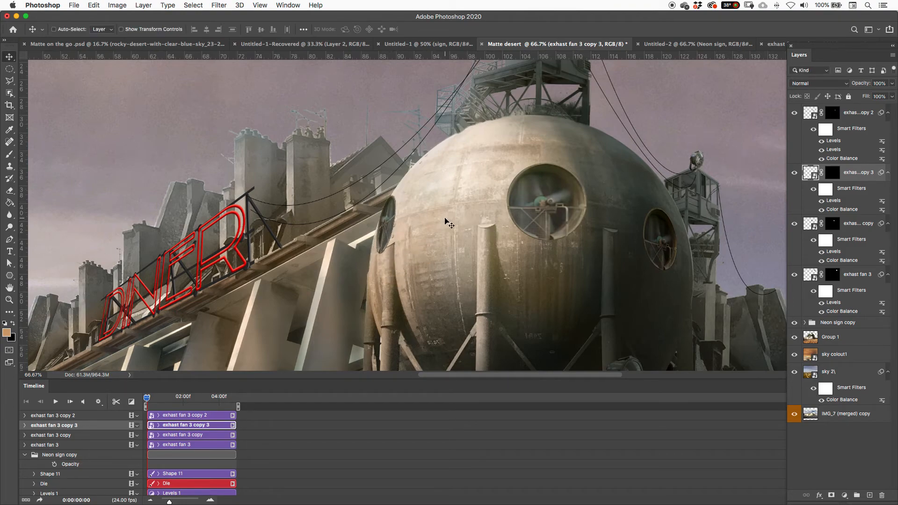
pyautogui.moveTo(394, 228); pyautogui.dragTo(392, 232)
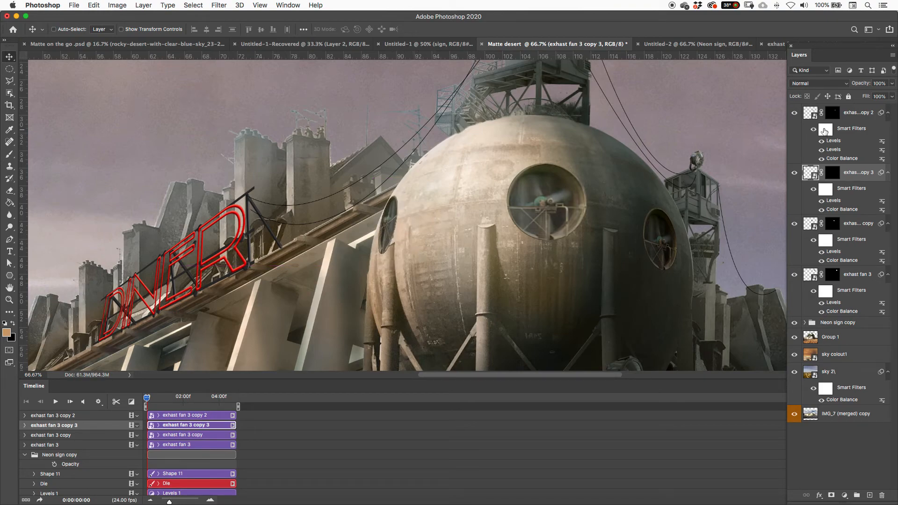
# Step: Hide the lower rim of the left fan copy by painting its layer mask black inside a polygonal selection at 35% brush opacity, clearing the selection
pyautogui.click(831, 171)
pyautogui.press('l')
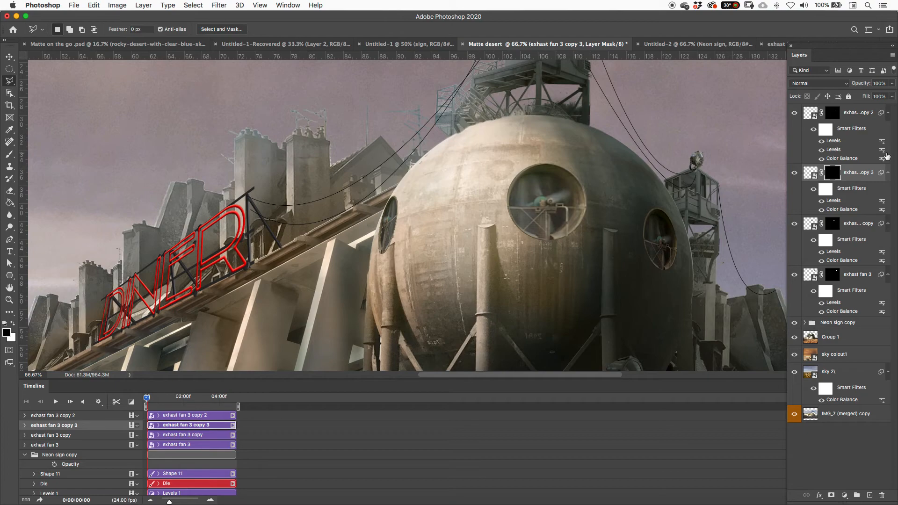
pyautogui.click(795, 173)
pyautogui.click(382, 256)
pyautogui.click(391, 241)
pyautogui.click(401, 230)
pyautogui.click(420, 243)
pyautogui.doubleClick(401, 271)
pyautogui.press('b')
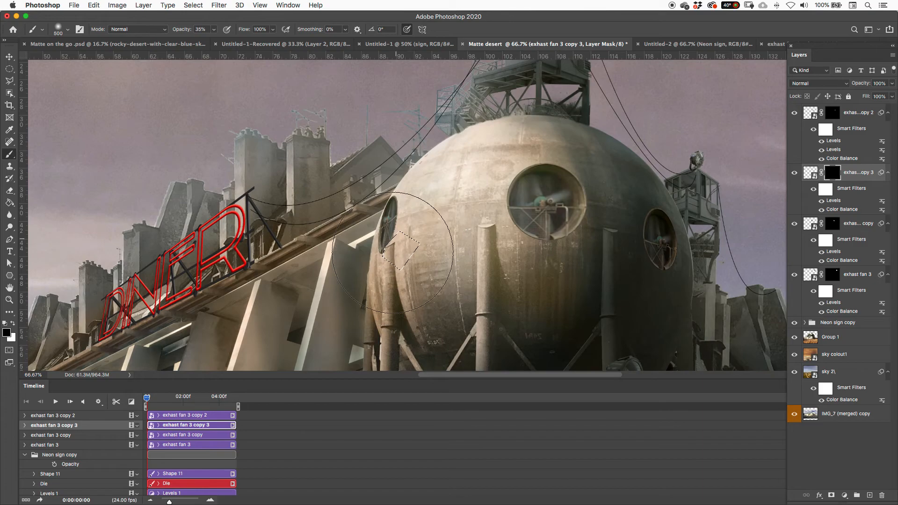
pyautogui.hotkey('ctrl', 'd')
# Step: Play back the timeline with the whole painting in view to check the spinning fans, and stop the playback
pyautogui.press('super+minus')
pyautogui.press('super+minus')
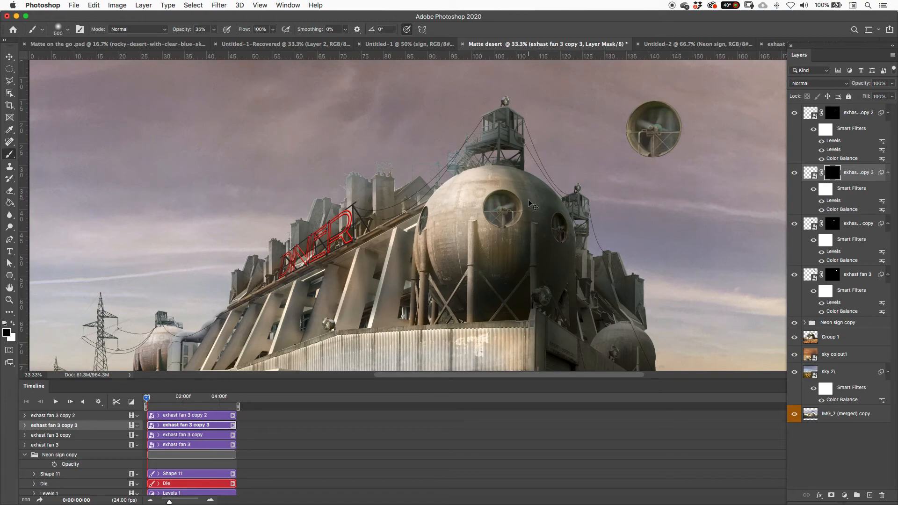
pyautogui.press('super+minus')
pyautogui.press('space')
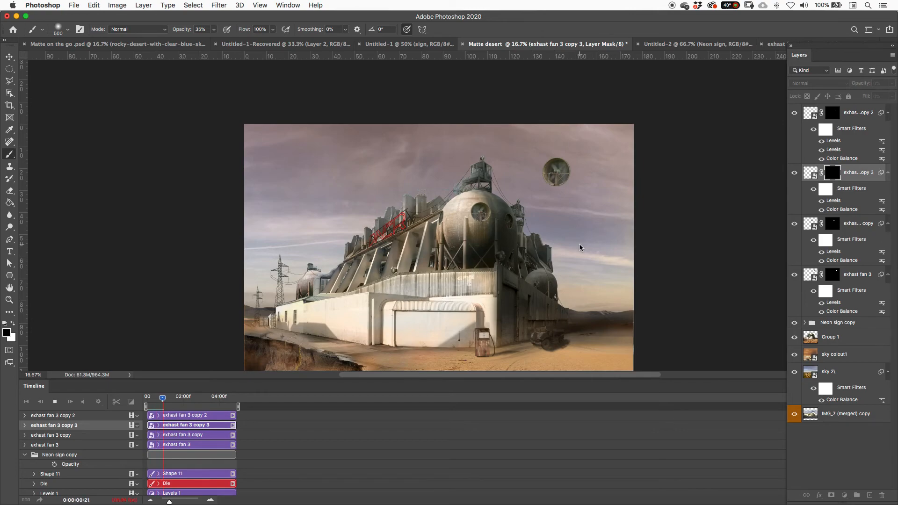
pyautogui.press('space')
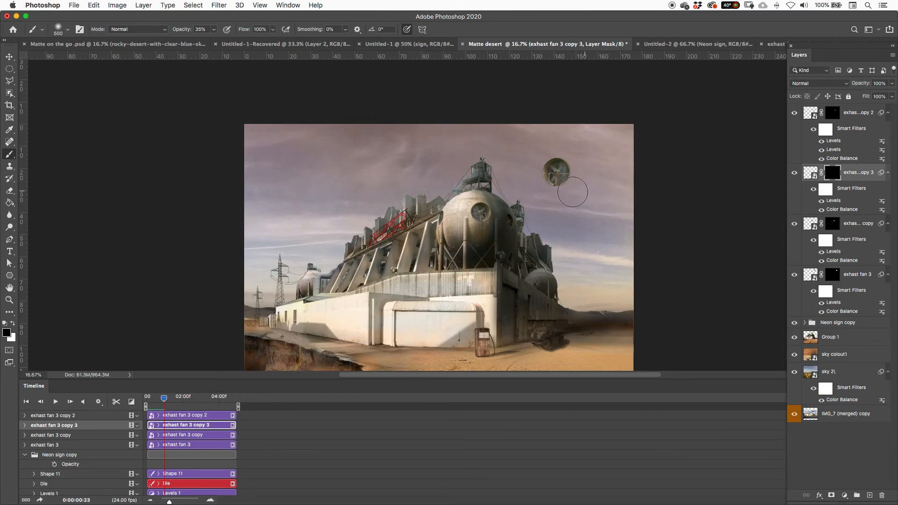
pyautogui.press('v')
pyautogui.moveTo(489, 223); pyautogui.dragTo(595, 277)
pyautogui.press('super+z')
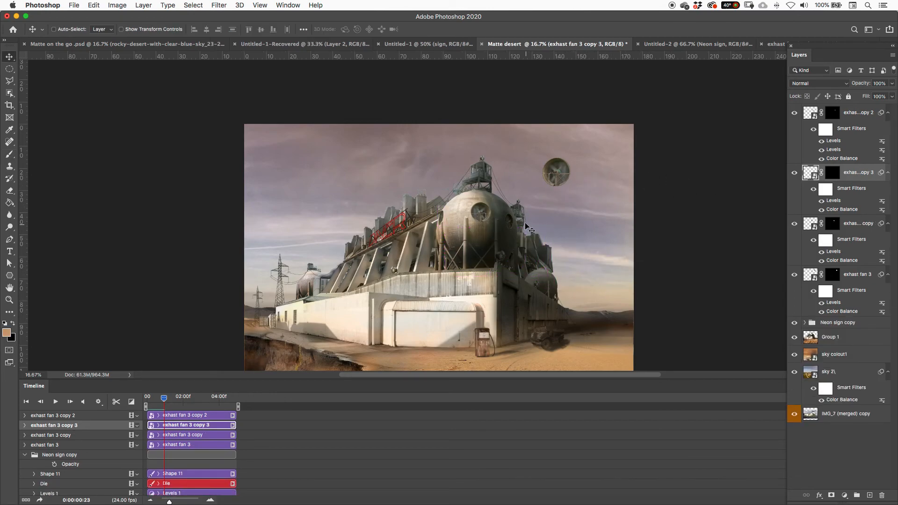
# Step: Duplicate the large tank's right fan onto the small spherical tank behind the building and scale the copy down to fit its edge
pyautogui.moveTo(507, 220); pyautogui.dragTo(552, 280)
pyautogui.press('super+equal')
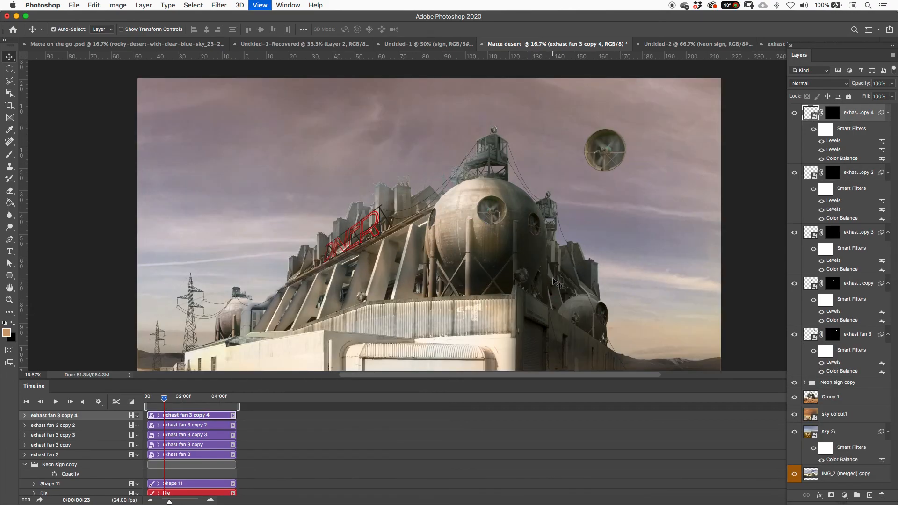
pyautogui.press('super+equal')
pyautogui.press('super+t')
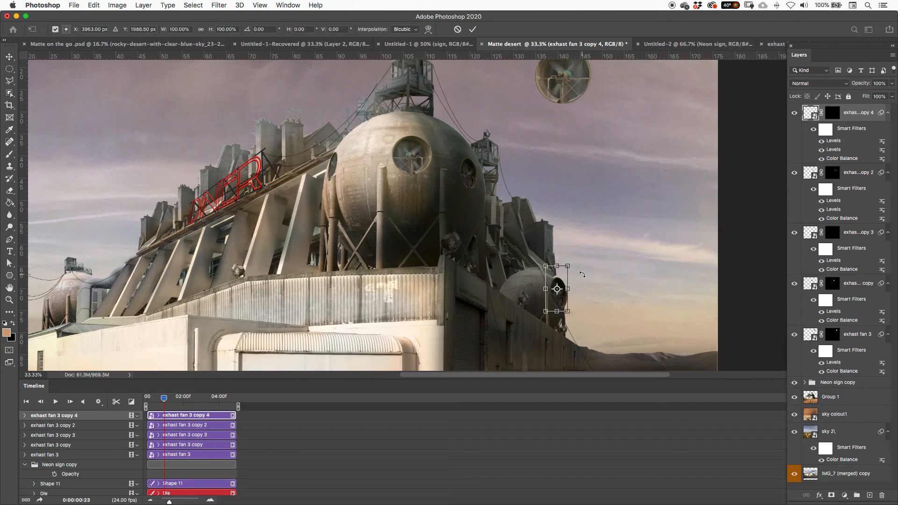
pyautogui.moveTo(571, 269); pyautogui.dragTo(562, 296)
pyautogui.press('Return')
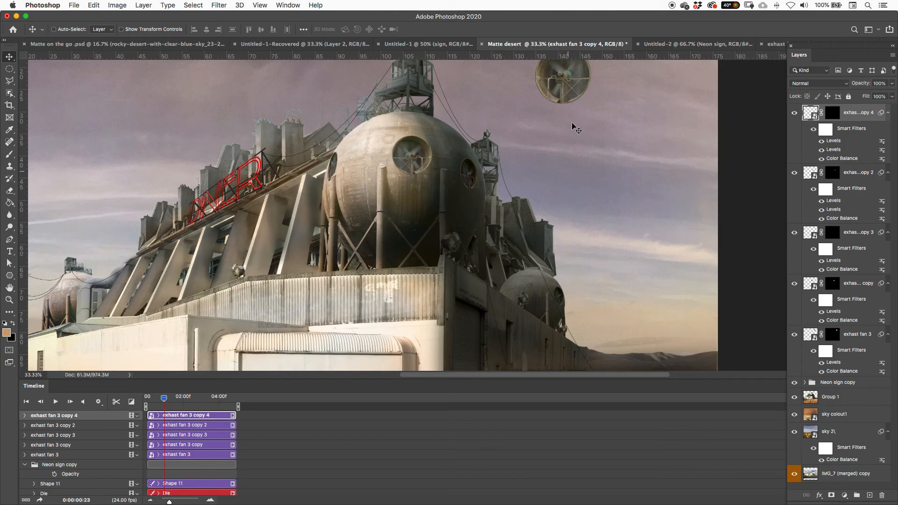
# Step: Delete the original fan floating in the sky and play back the timeline to check the animation, stopping it partway
pyautogui.keyDown('super'); pyautogui.click(576, 99); pyautogui.keyUp('super')
pyautogui.press('Delete')
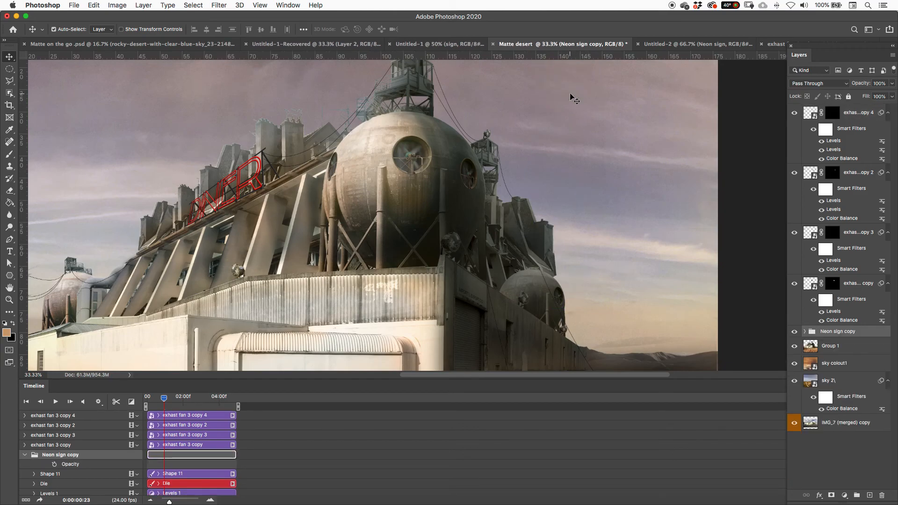
pyautogui.press('super+minus')
pyautogui.press('super+minus')
pyautogui.press('space')
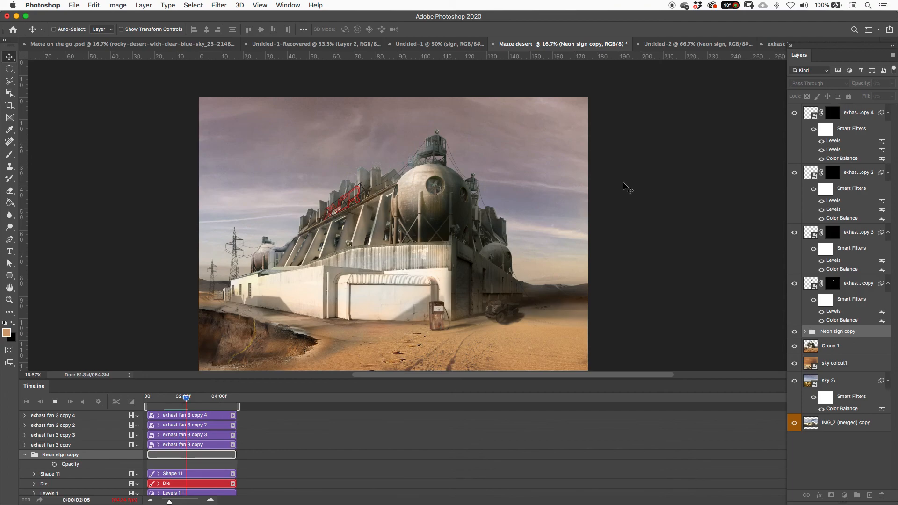
pyautogui.press('space')
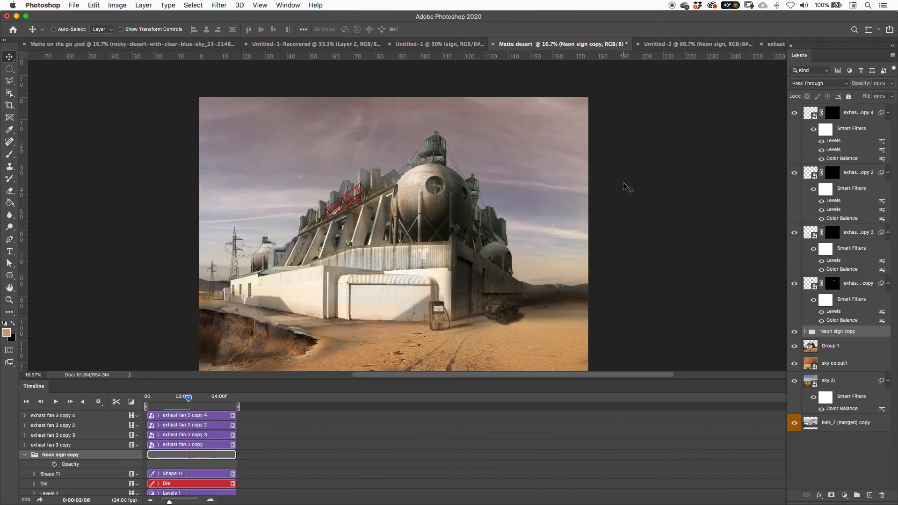